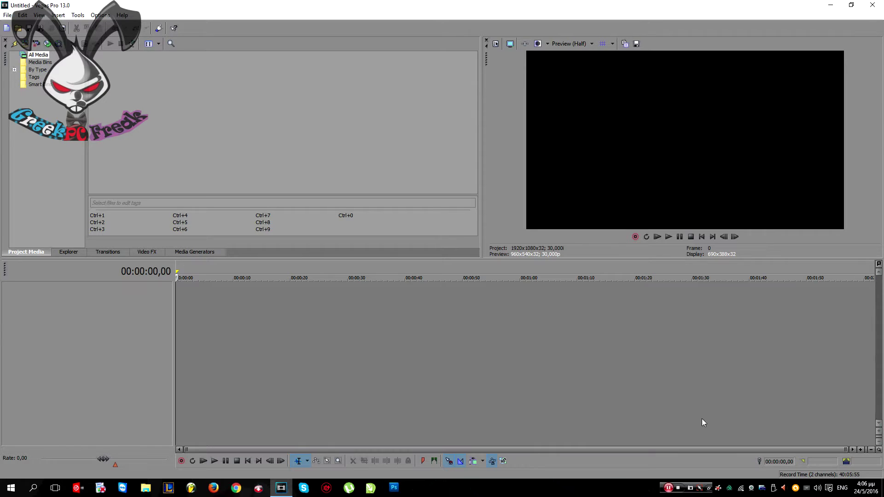
Step: Open the HyperCam3 recordings folder and place 2016_05_24_15_53_03_1920x1080.avi and 2016_05_24_16_00_15_1920x1080.avi consecutively on the Vegas Pro timeline
key("super+d")
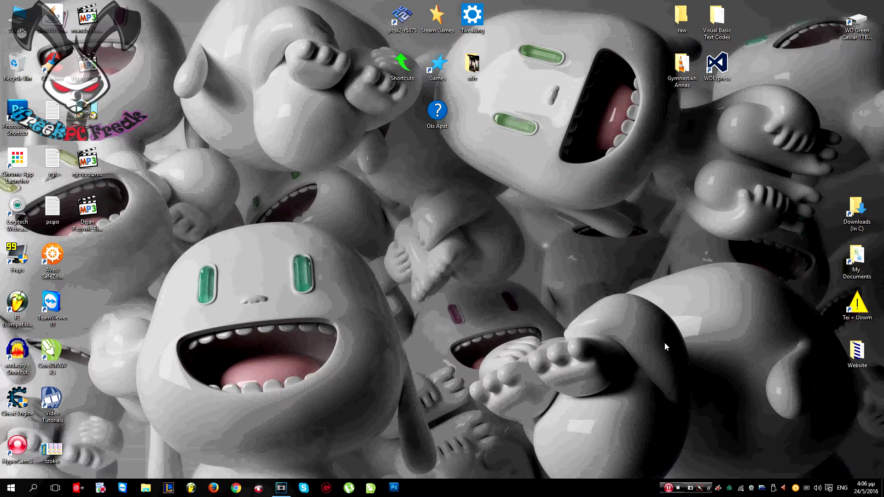
key("Up")
key("Up")
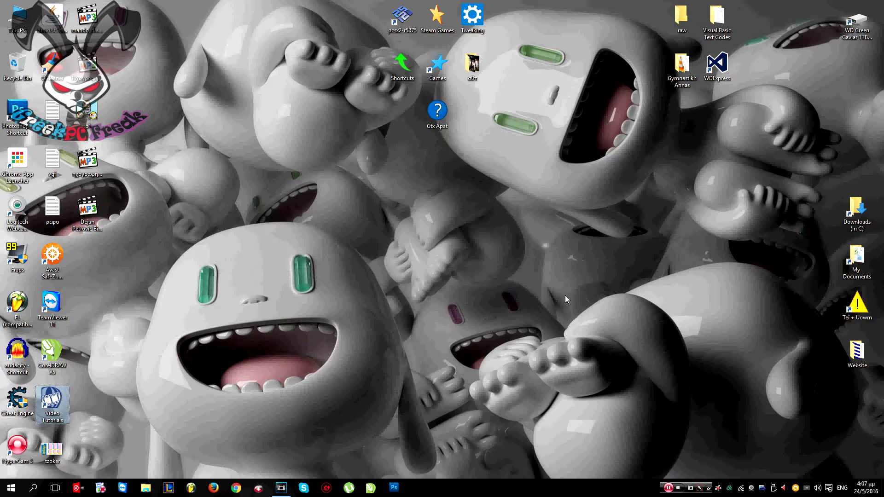
key("Up")
key("Up")
key("s")
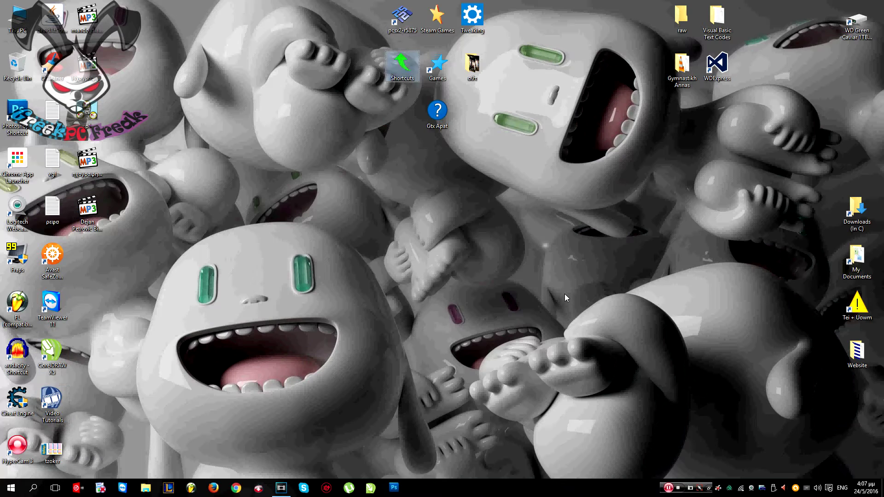
key("s")
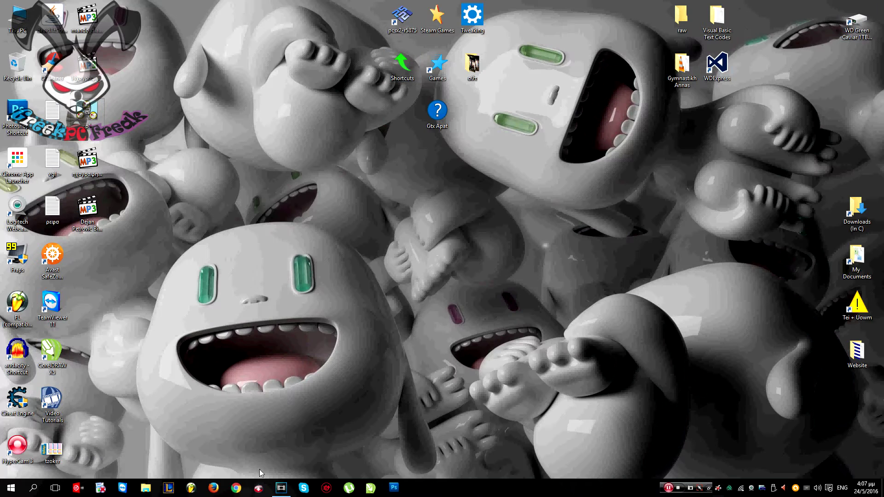
key("Return")
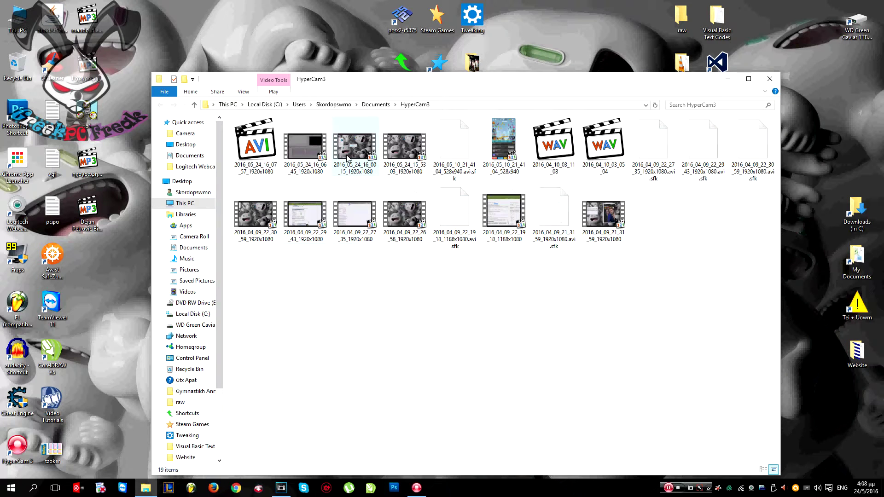
left_click(281, 488)
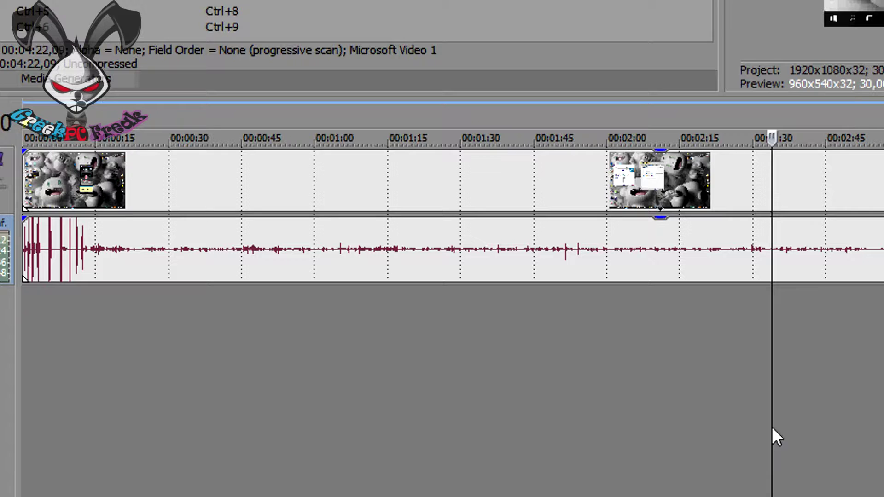
Step: Preview several moments of the first recording by repositioning the timeline cursor, ending at 00:01:18,09
left_click(375, 341)
left_click(208, 350)
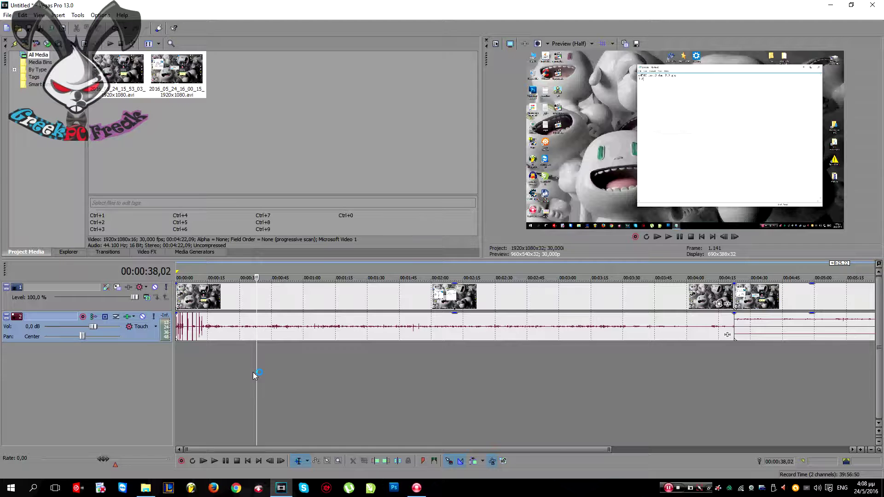
left_click(558, 357)
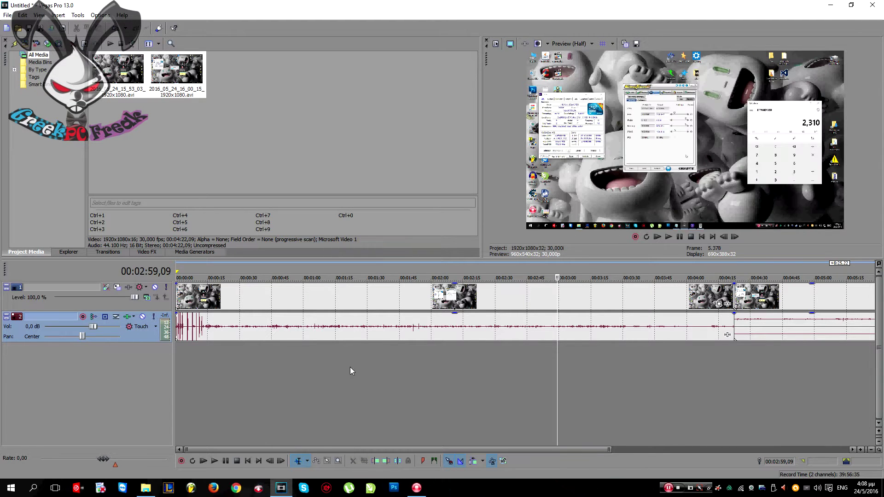
left_click(342, 353)
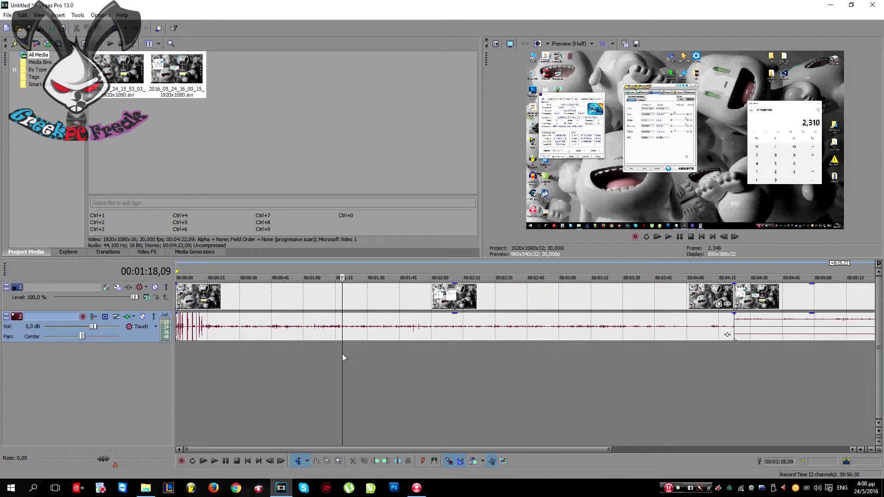
Step: Inspect the first recording frame by frame, moving the cursor back to 00:01:18,00 and one frame forward
scroll(343, 352, "up", 4)
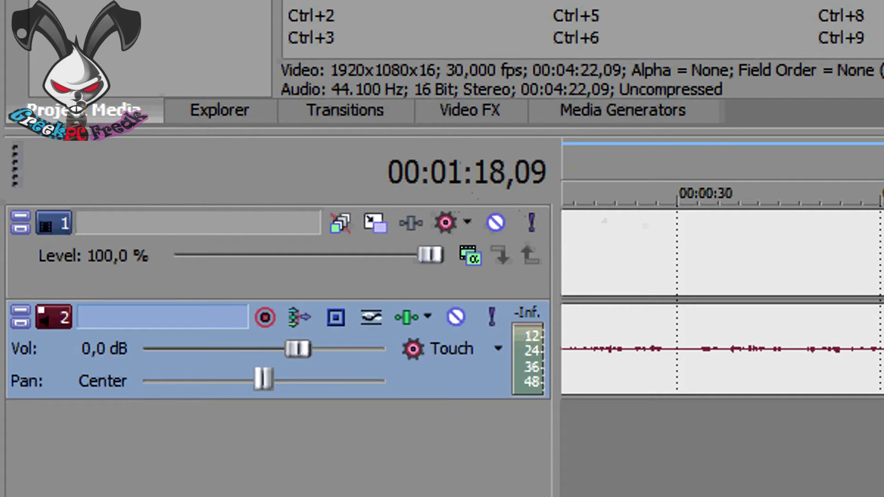
scroll(518, 342, "up", 15)
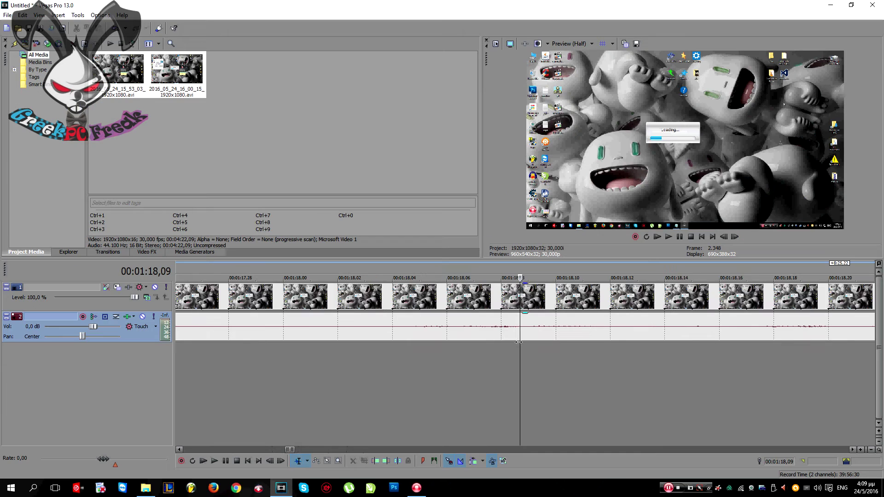
scroll(518, 342, "down", 1)
left_click_drag(465, 366, 358, 380)
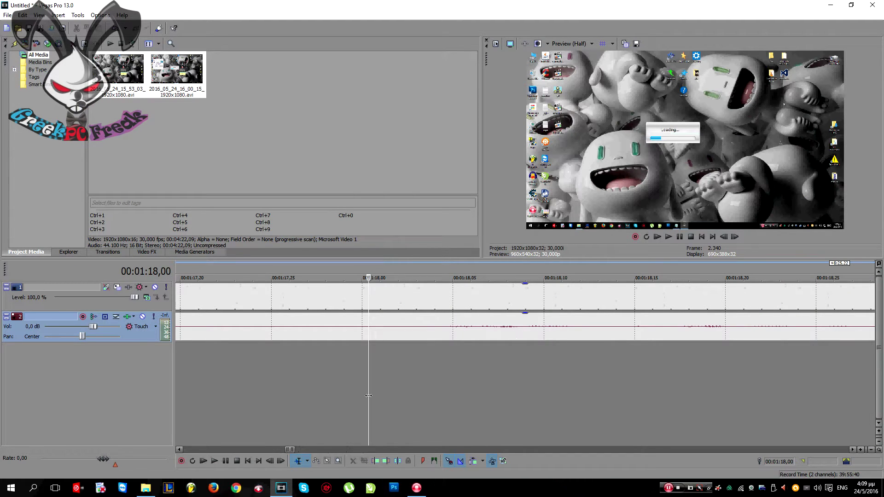
key("Right")
Step: Review the available time formats for the time display without changing the format
right_click(146, 272)
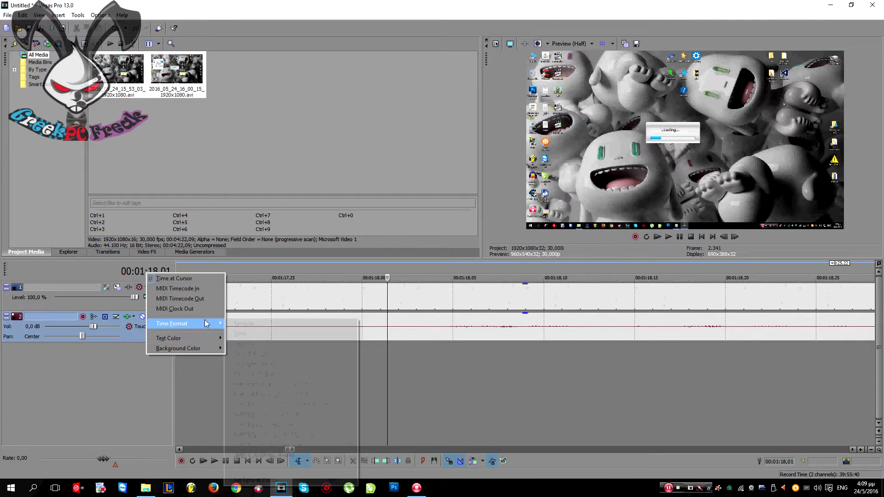
mouse_move(194, 323)
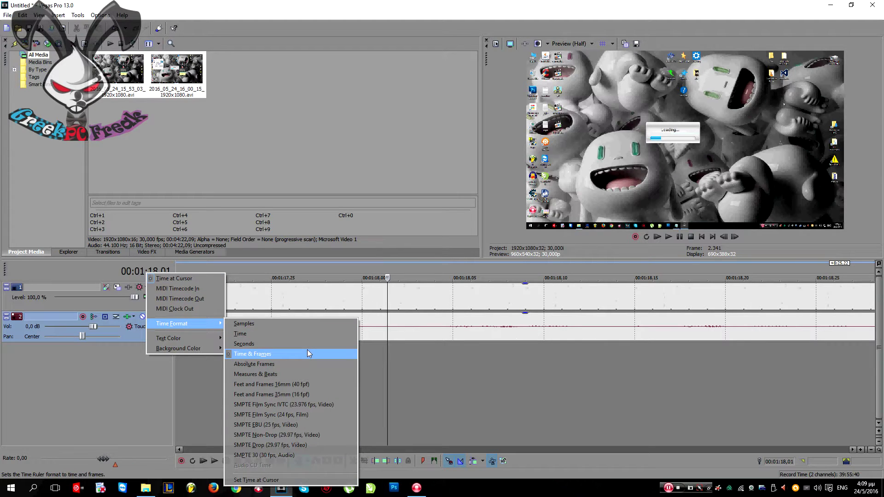
left_click(451, 356)
scroll(512, 369, "down", 5)
scroll(521, 369, "down", 6)
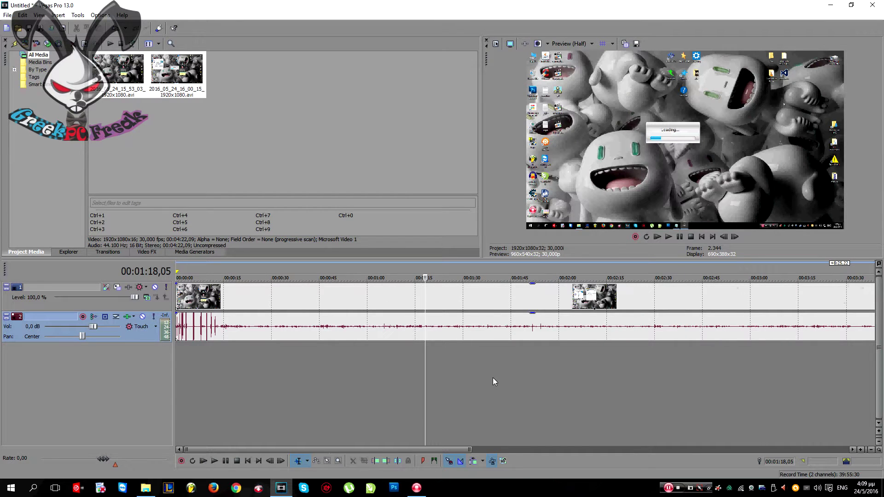
Step: Add a fade-in of about half a second to the start of the first video event and play it back
left_click(176, 369)
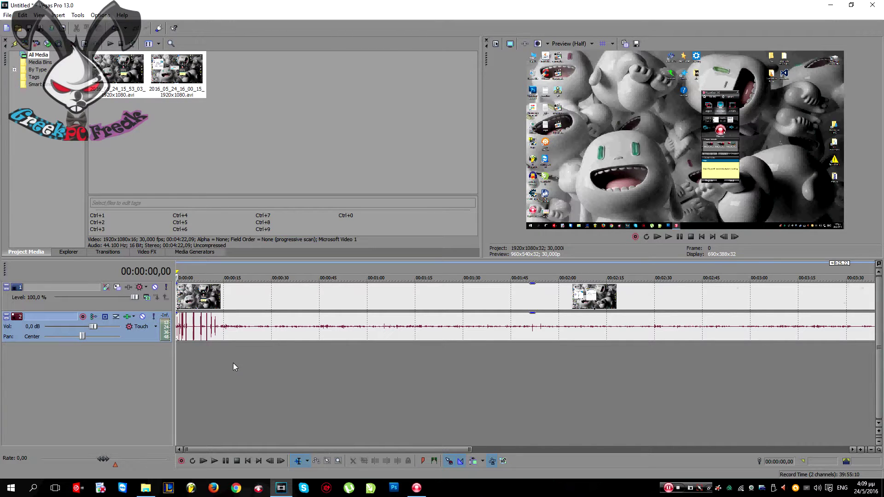
scroll(204, 359, "up", 3)
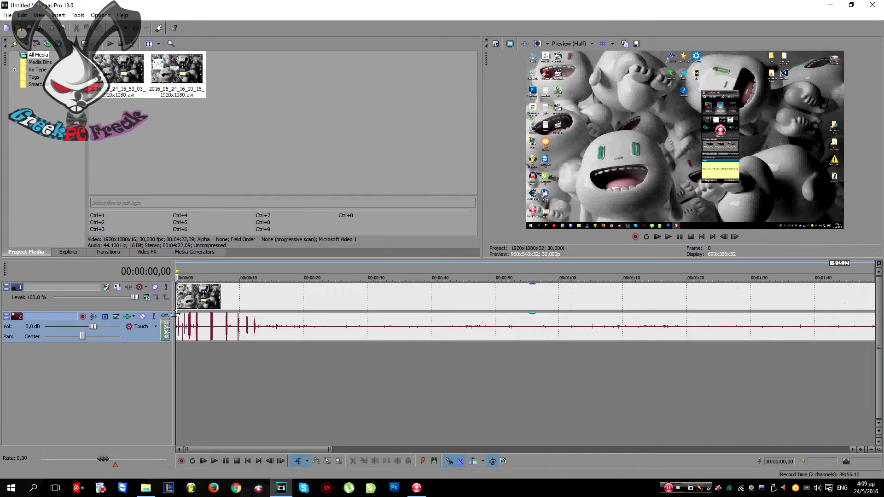
mouse_move(176, 314)
left_mouse_down()
mouse_move(296, 309)
mouse_move(292, 300)
mouse_move(177, 314)
left_mouse_up()
scroll(182, 319, "up", 8)
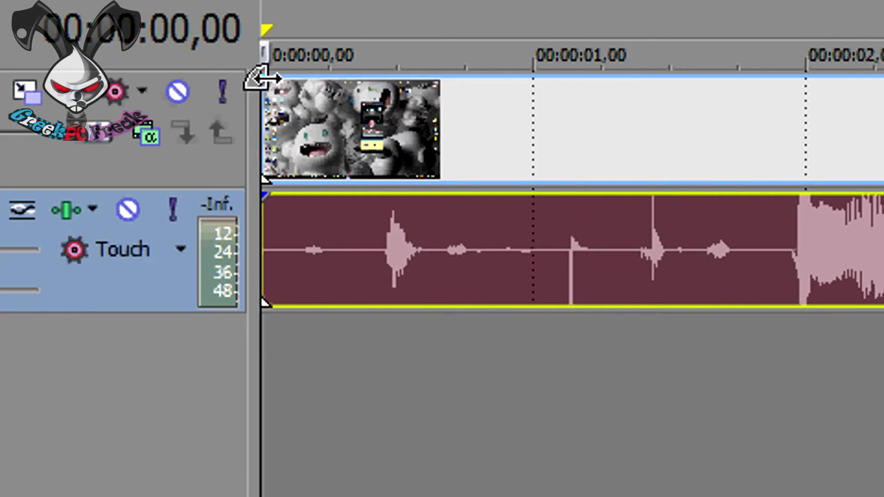
left_click_drag(263, 77, 395, 75)
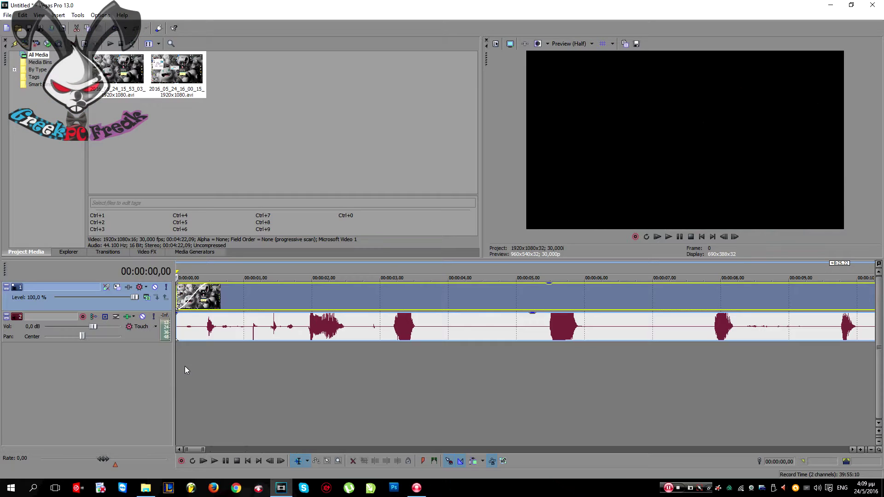
left_click(184, 366)
key("space")
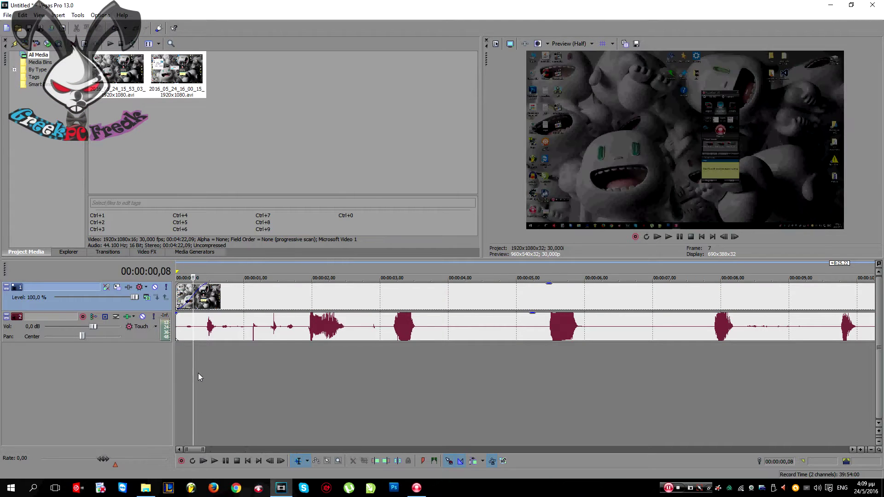
left_click(186, 378)
Step: Add a fade-in of about half a second to the start of the first audio event and play it back
left_click_drag(177, 315, 207, 315)
left_click(186, 363)
key("space")
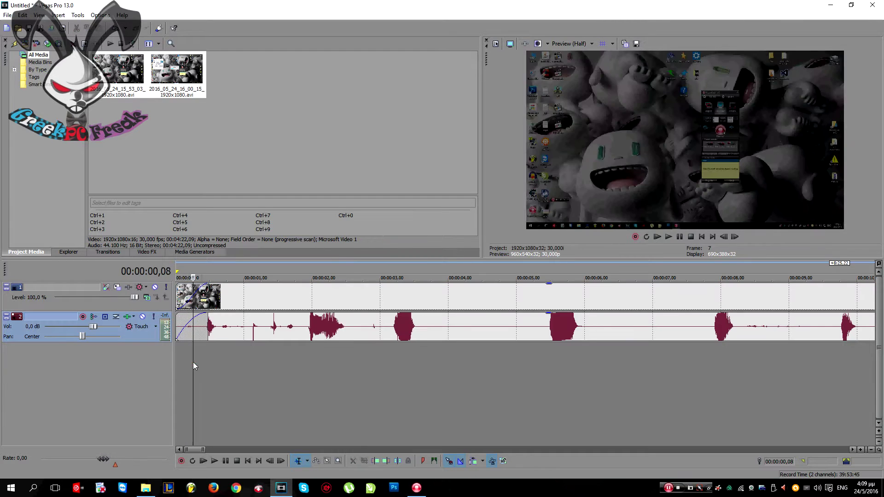
Step: Examine the join between the two recordings and the fade-out handle at the end of the last audio event
key("ctrl+Down")
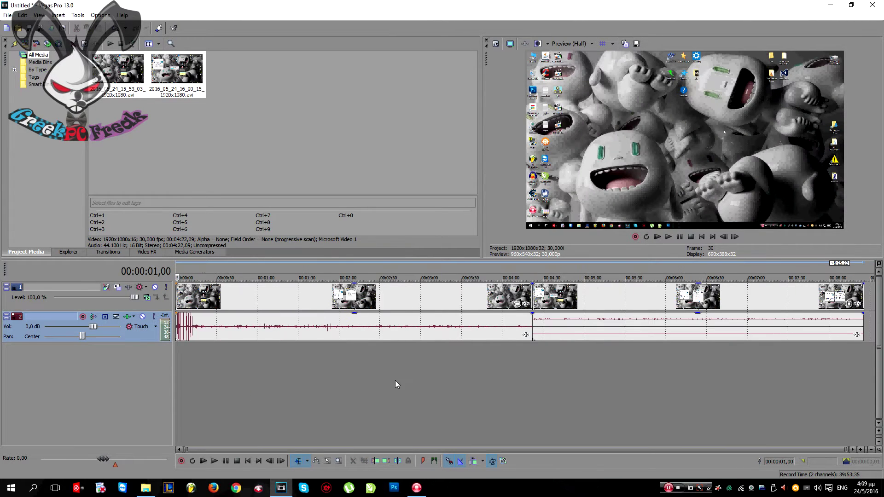
left_click(532, 381)
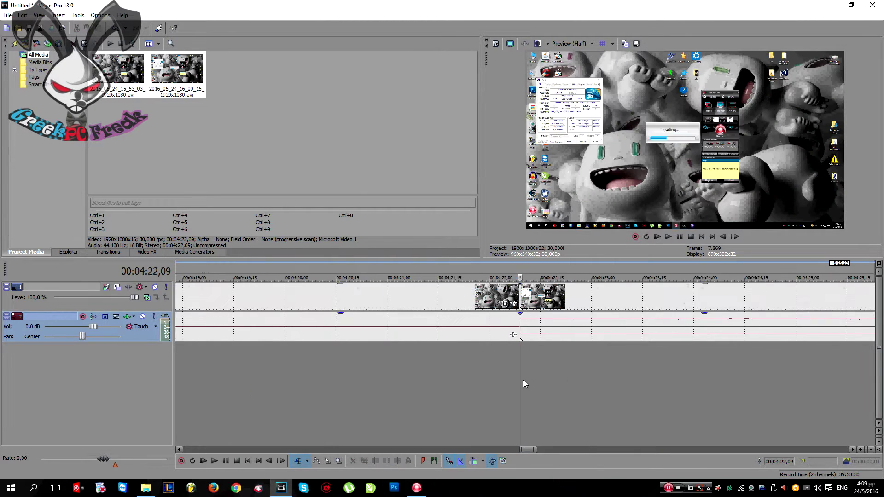
left_click(857, 355)
scroll(858, 355, "up", 5)
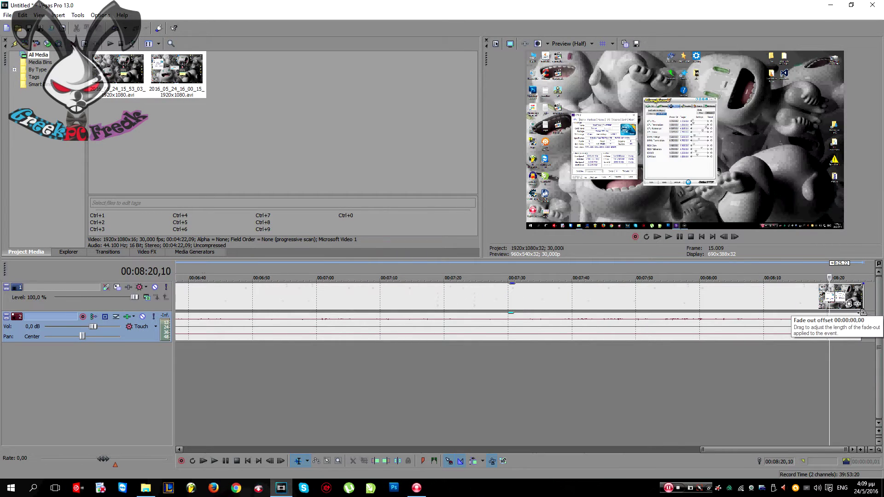
left_click(861, 313)
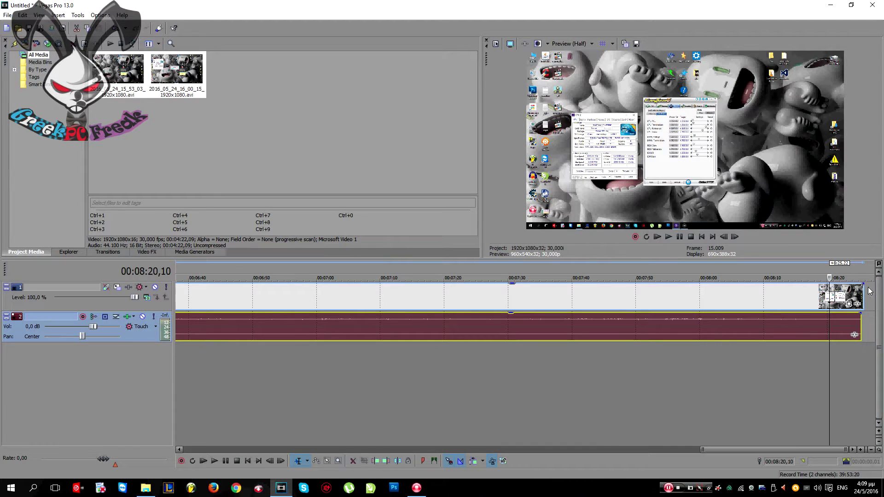
Step: Split the first recording's video and audio at 00:01:14,03 and at 00:02:05,05
scroll(666, 361, "down", 7)
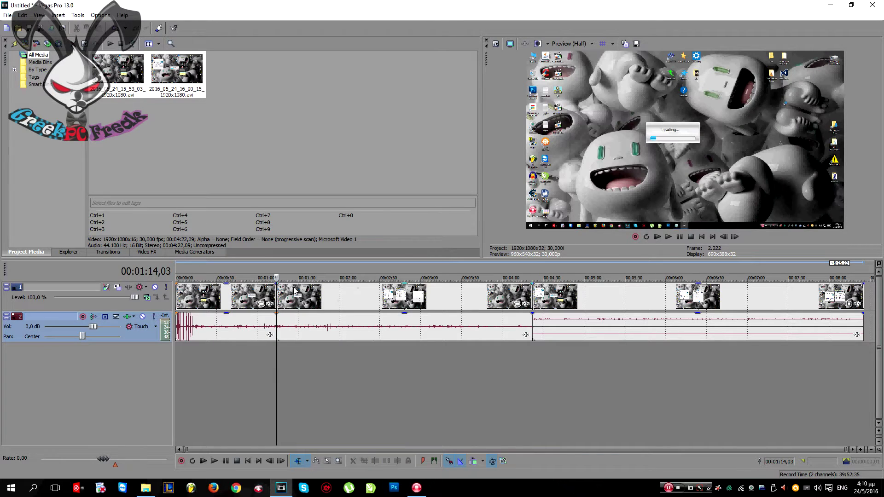
left_click(346, 300)
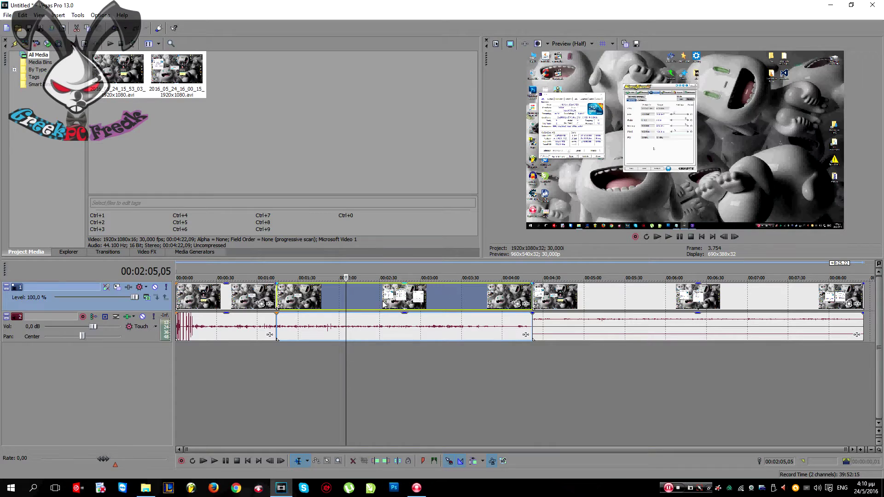
key("s")
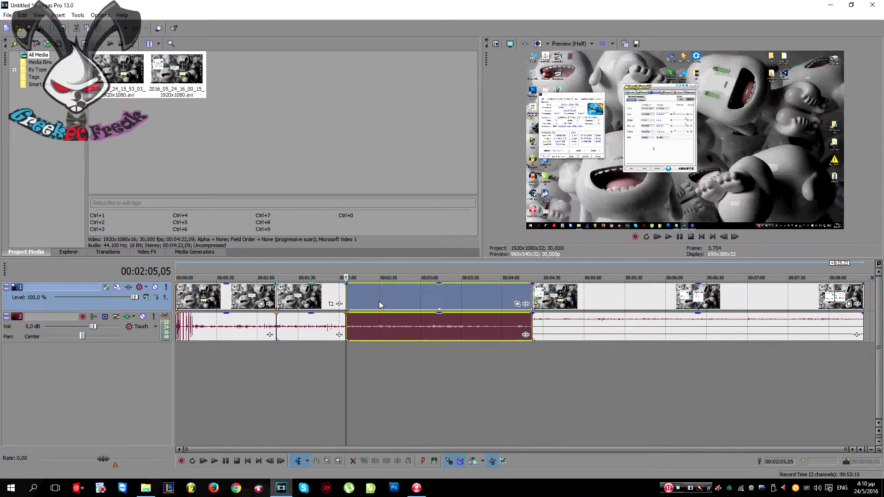
left_click(372, 386)
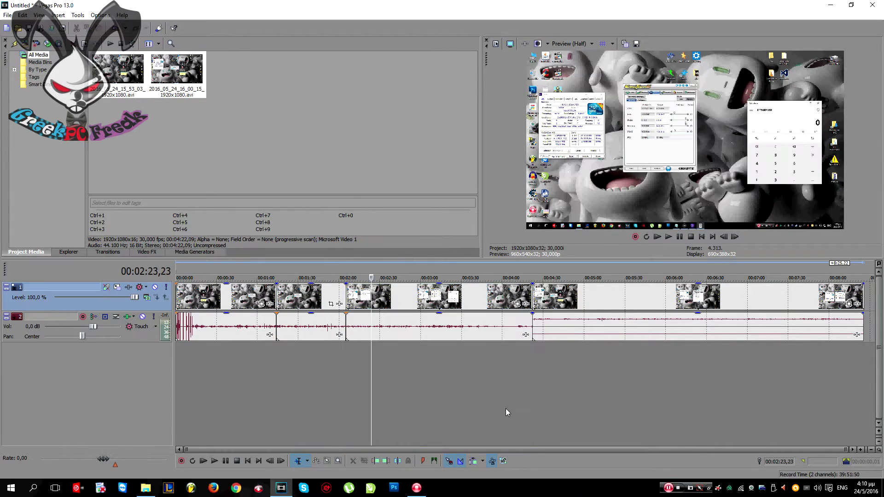
Step: Add both recordings twice more on new tracks above the existing ones, starting at about 00:02:10 and 00:02:35
left_click(165, 72, "shift")
left_click_drag(164, 73, 355, 276)
left_click(328, 422)
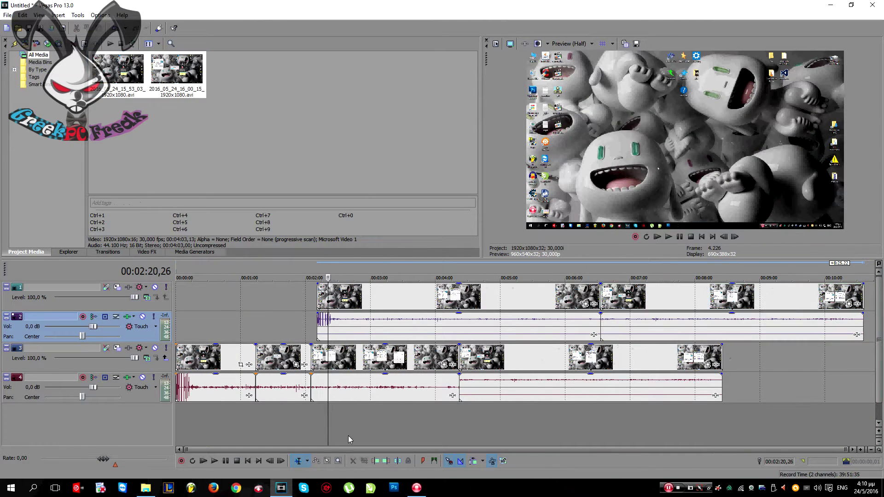
left_click_drag(240, 125, 208, 88)
left_click_drag(418, 286, 459, 369)
left_click_drag(403, 454, 317, 360)
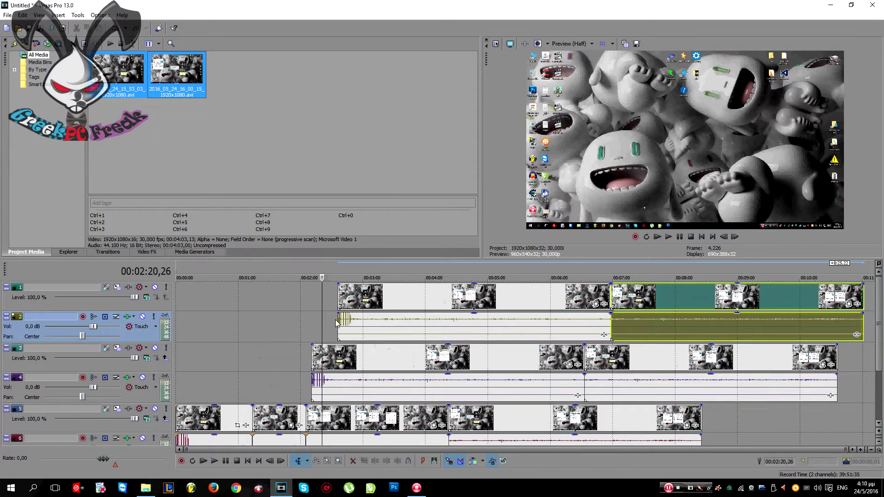
Step: Crop the first video event on the uppermost track with Event Pan/Crop so the frame zooms in on the CPU-Z window
left_click(377, 270)
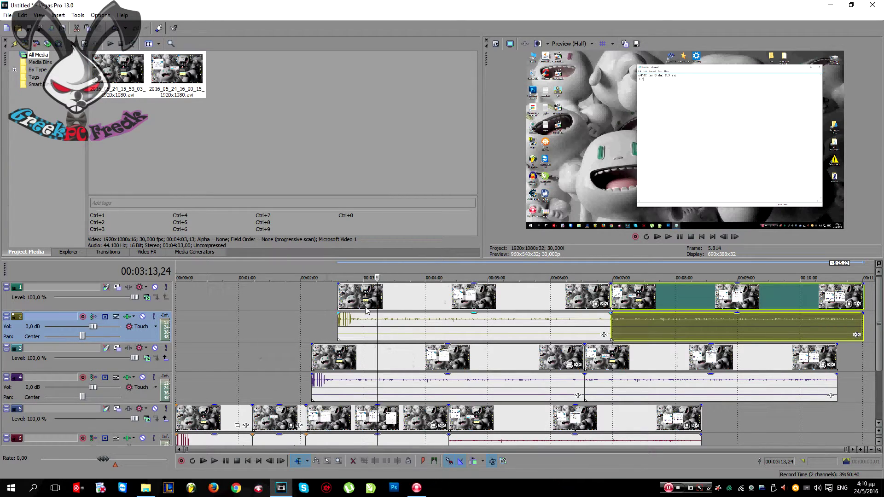
left_click(460, 299)
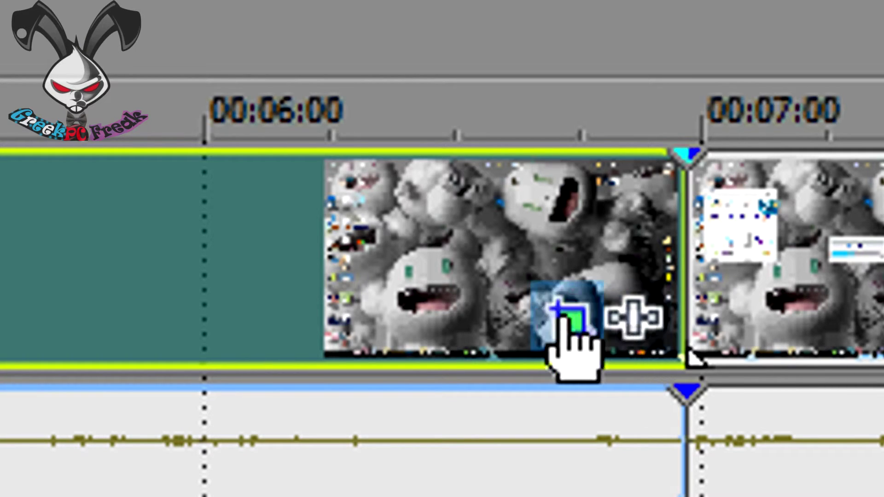
left_click(566, 313)
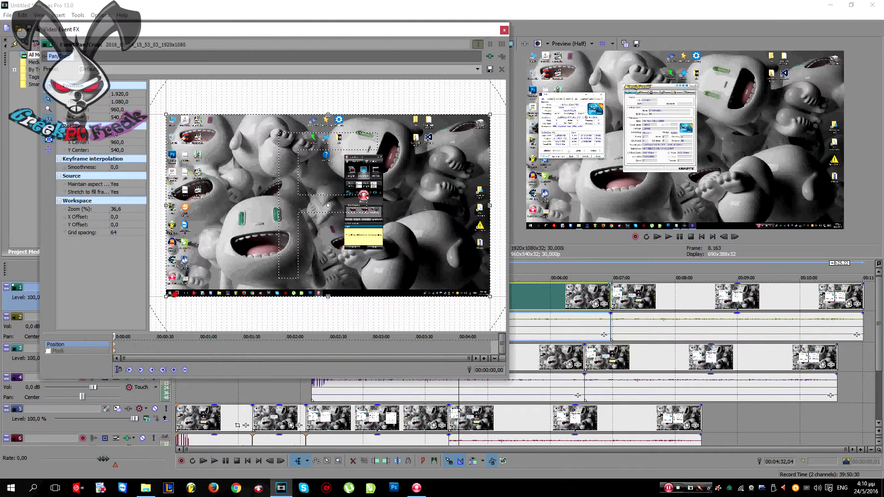
left_click_drag(174, 293, 206, 229)
left_click(505, 32)
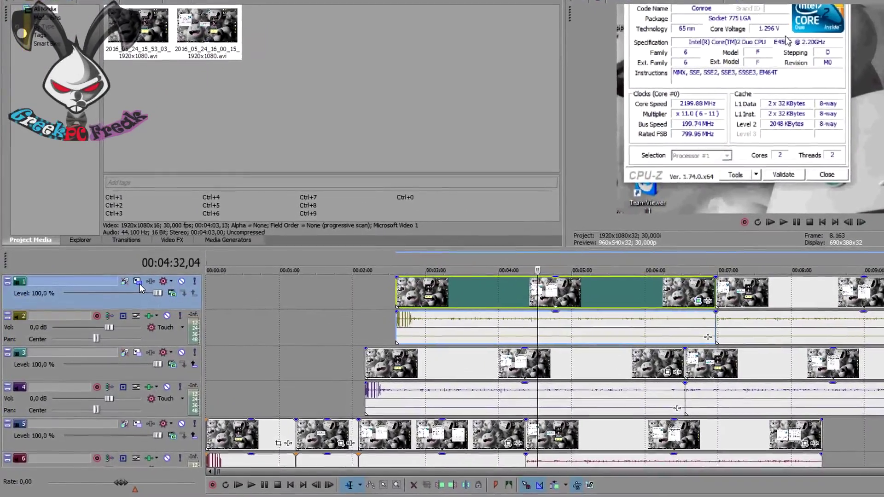
Step: Use Track Motion on track 1 to shrink its picture to about 788 × 443, rotate it about 133.8° and shift it toward the frame's upper left
left_click(133, 284)
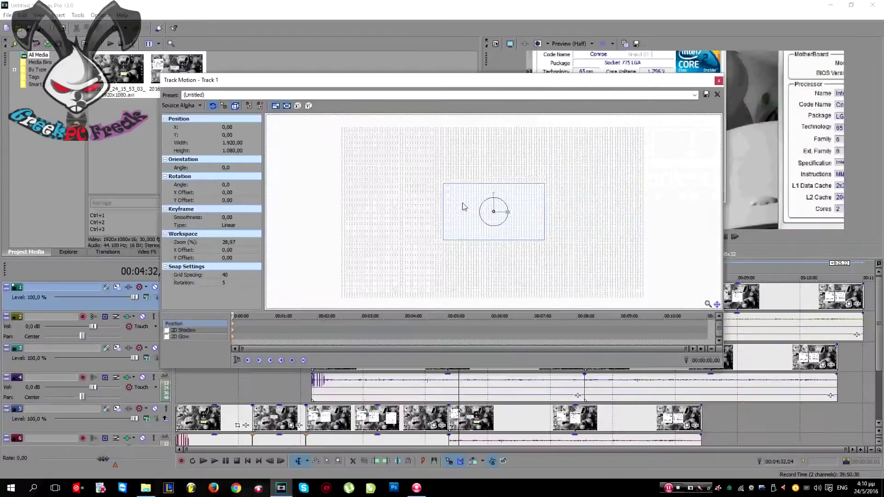
left_click_drag(636, 37, 593, 36)
left_click_drag(486, 88, 292, 74)
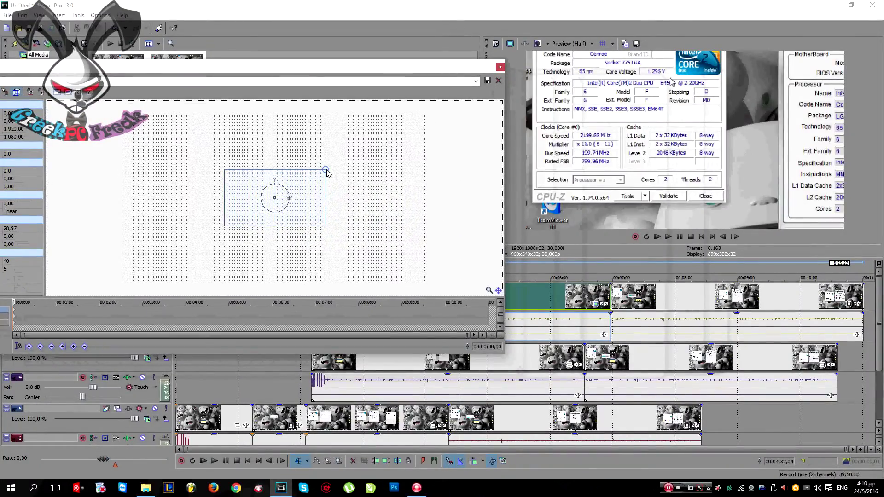
mouse_move(325, 170)
left_mouse_down()
mouse_move(406, 136)
mouse_move(287, 179)
mouse_move(298, 183)
mouse_move(285, 191)
mouse_move(282, 184)
mouse_move(267, 208)
mouse_move(255, 180)
mouse_move(277, 173)
mouse_move(262, 167)
mouse_move(270, 175)
mouse_move(253, 203)
mouse_move(263, 196)
mouse_move(247, 183)
mouse_move(224, 190)
mouse_move(249, 185)
left_mouse_up()
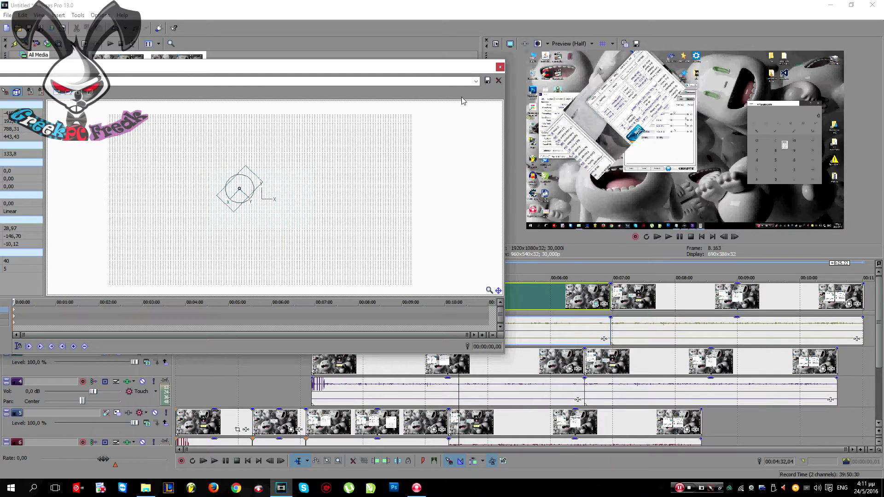
left_click(499, 67)
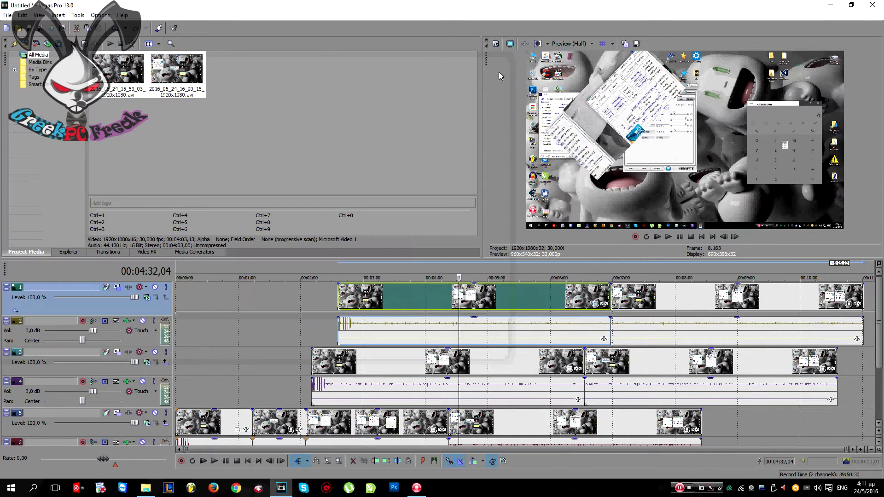
Step: Use Track Motion on track 3 to shrink its picture, rotate it and move it to the right side of the frame
left_click(305, 366)
left_click(329, 335)
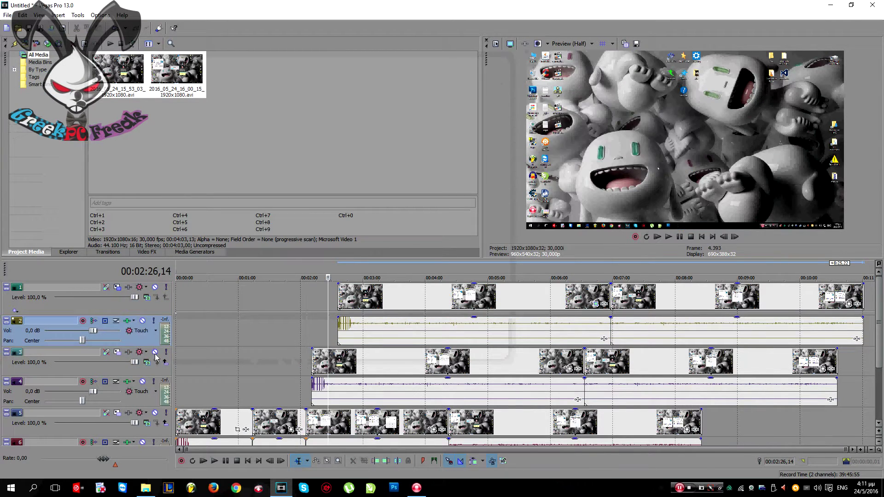
left_click(118, 353)
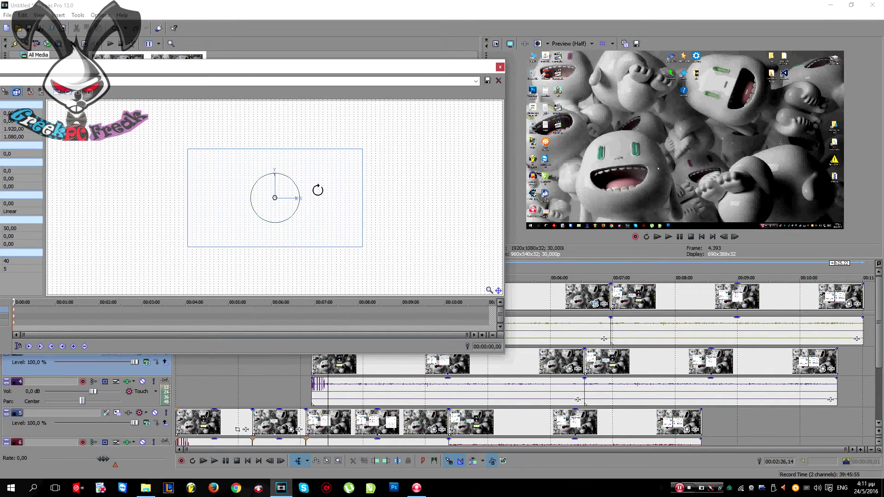
left_click_drag(362, 148, 292, 178)
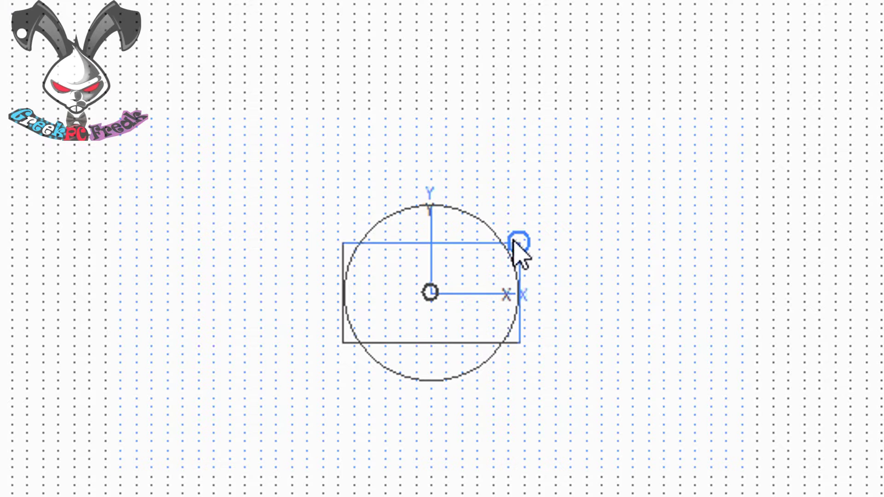
left_click_drag(513, 239, 524, 276)
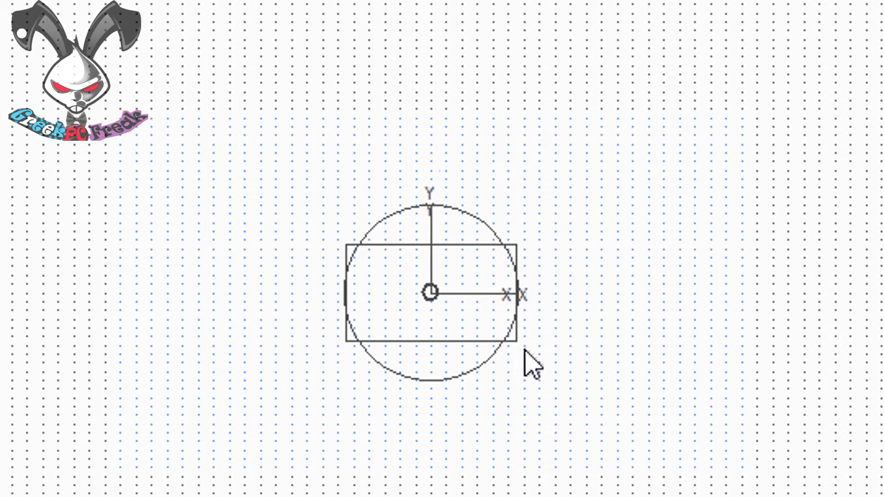
left_click(515, 337)
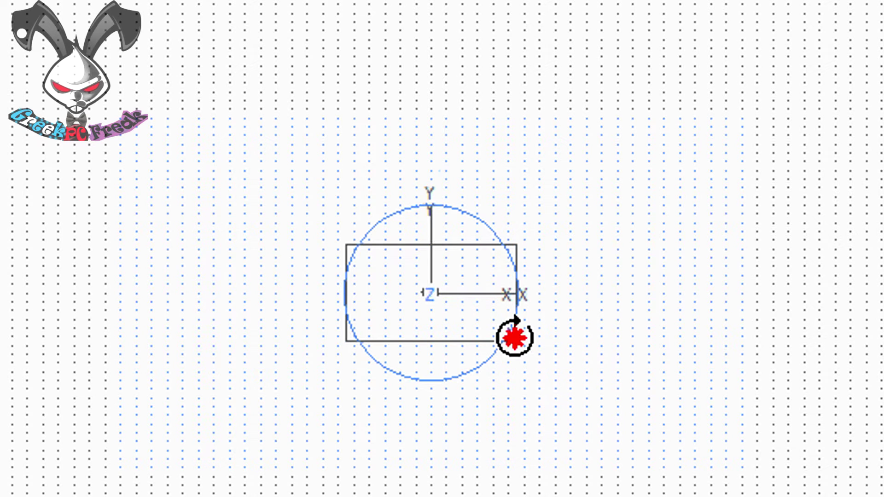
left_click_drag(514, 338, 469, 374)
left_click_drag(461, 325, 538, 294)
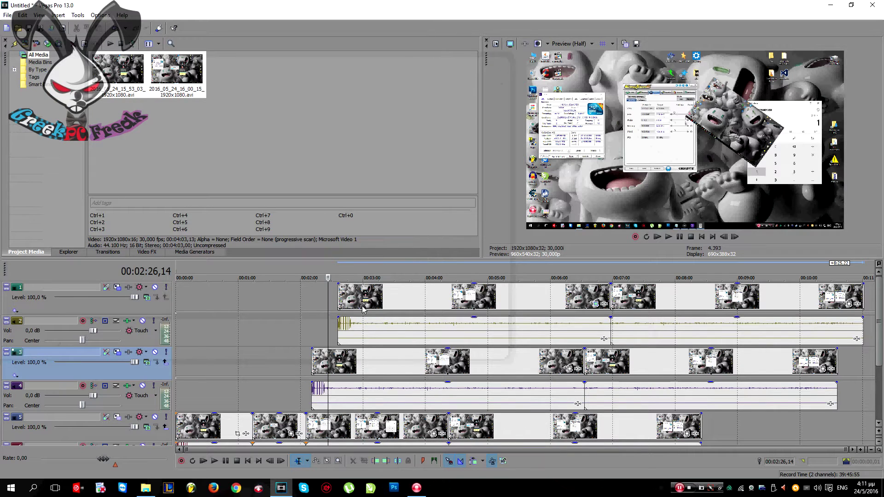
Step: Move the first event on track 1 earlier so it starts together with track 3's first event at about 00:02:10
left_click_drag(363, 308, 340, 298)
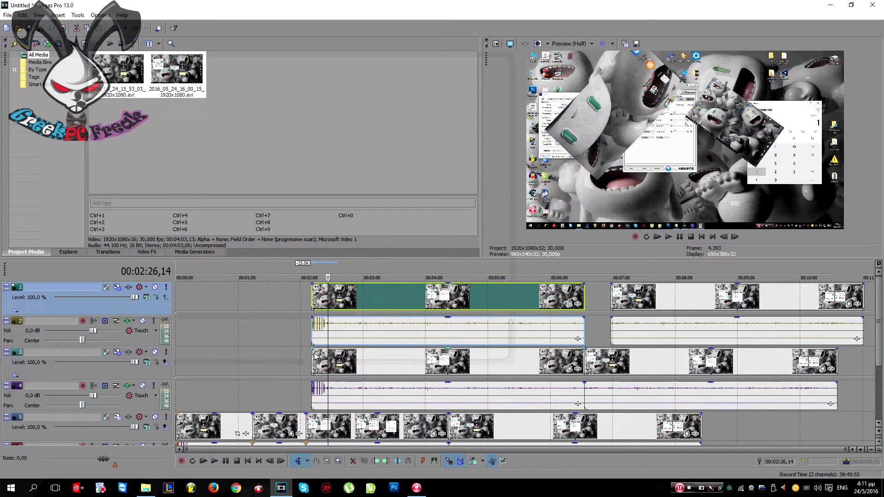
left_click(264, 358)
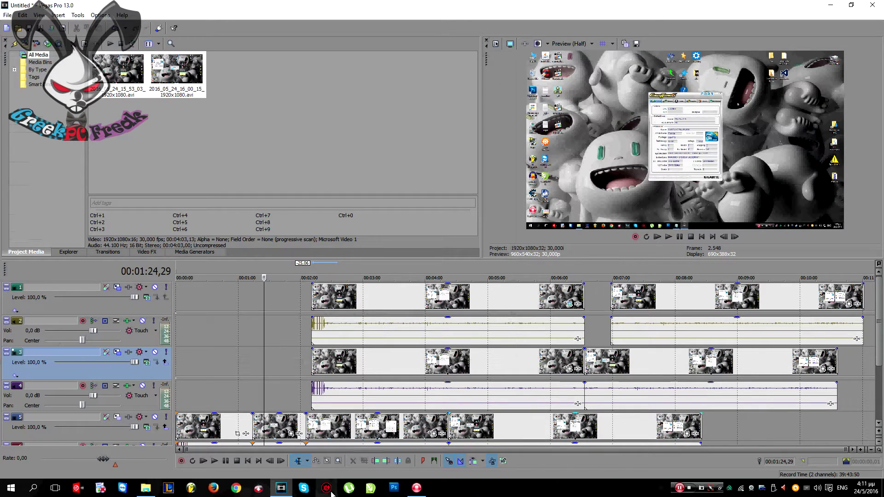
Step: Add Video 7 from the Logitech Webcam folder to the start of track 1 and preview the timeline at 00:07:37,03 and 00:00:50,00
mouse_move(428, 492)
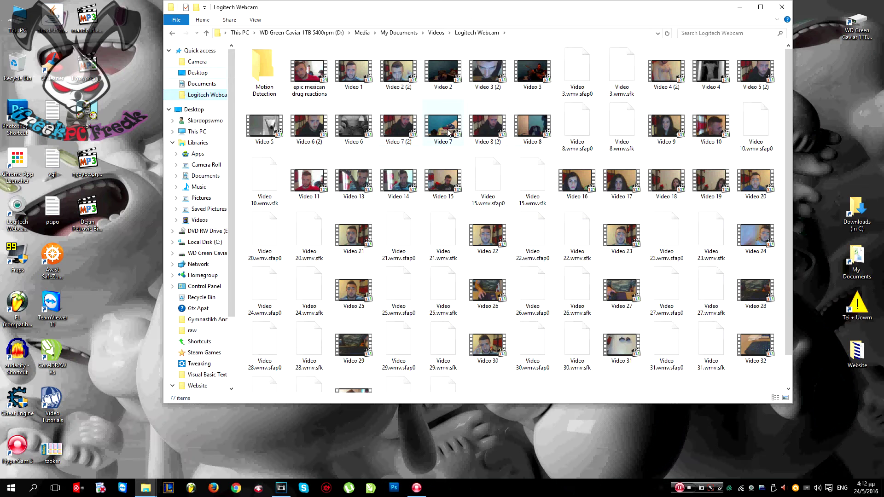
left_click(449, 133)
left_click_drag(426, 124, 296, 294)
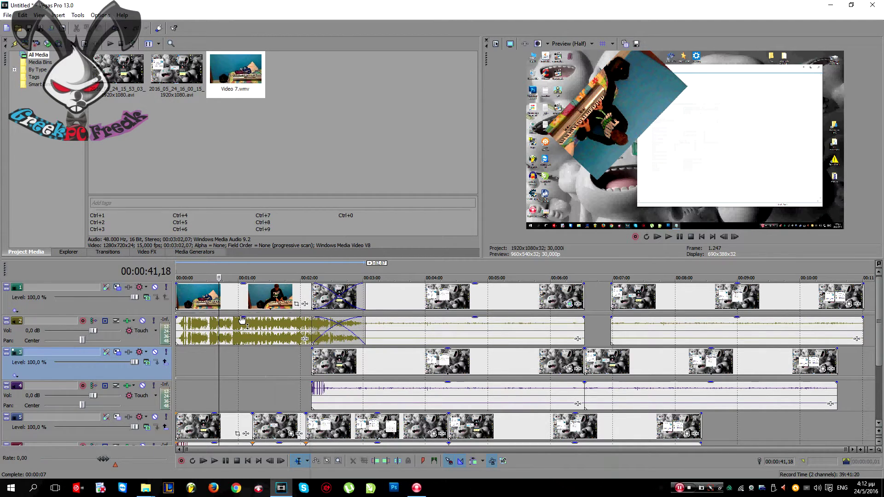
left_click(217, 305)
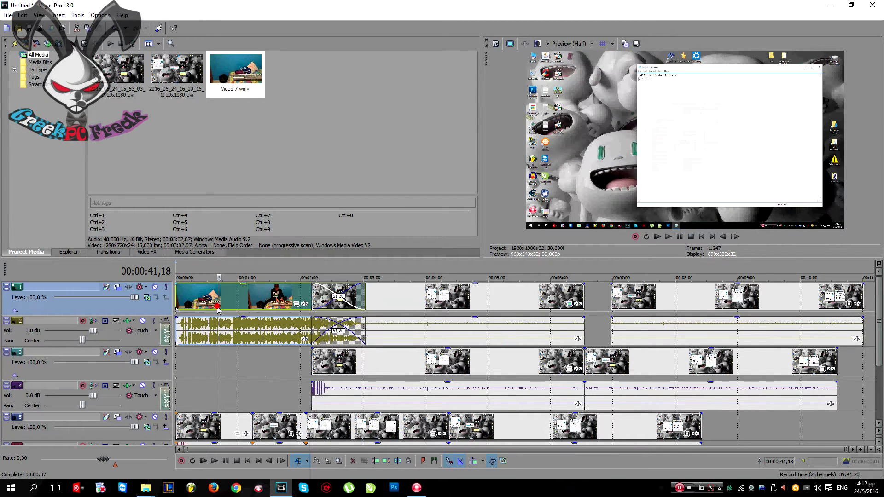
left_click(651, 276)
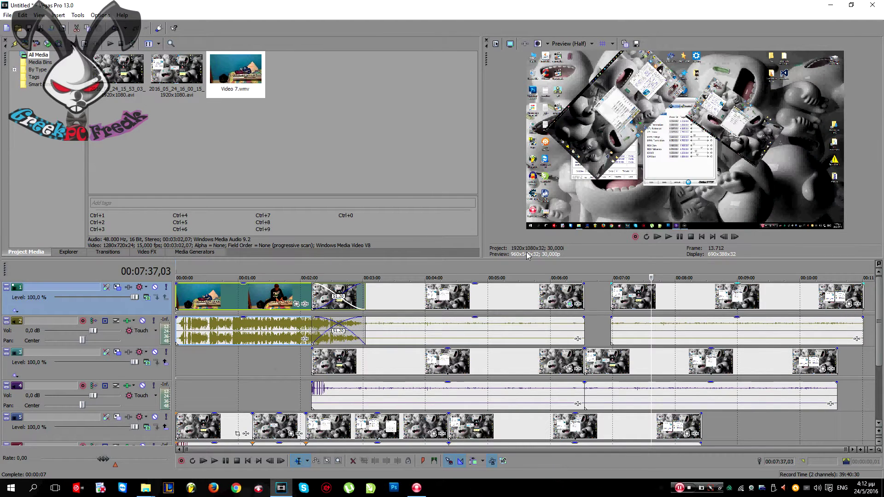
left_click(227, 276)
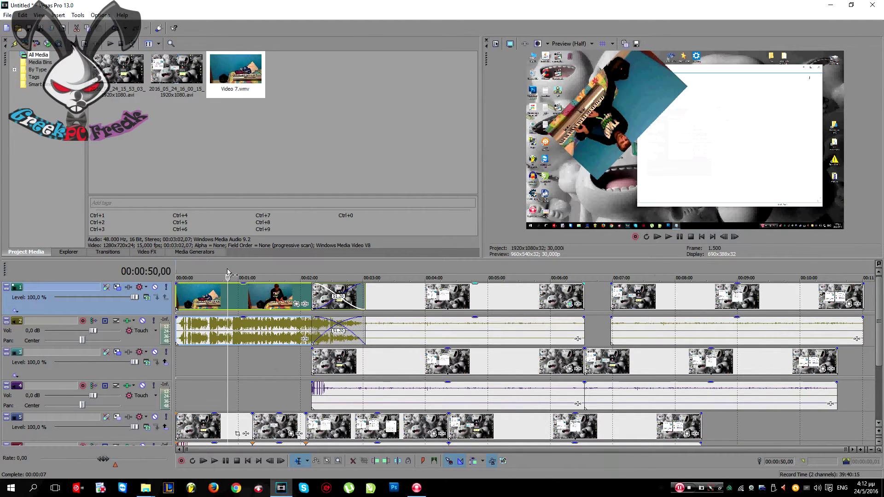
Step: Add Video 7.wmv again on new tracks above all the others, near the timeline's start
left_click(236, 71)
left_click_drag(349, 273, 221, 291)
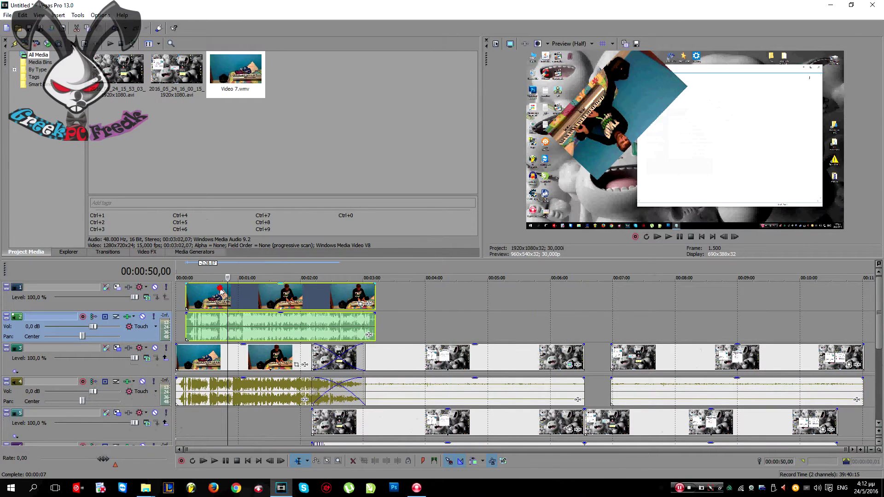
Step: Delete all events from the timeline and place Video 7.wmv at the start of the uppermost video and audio tracks
key("ctrl+a")
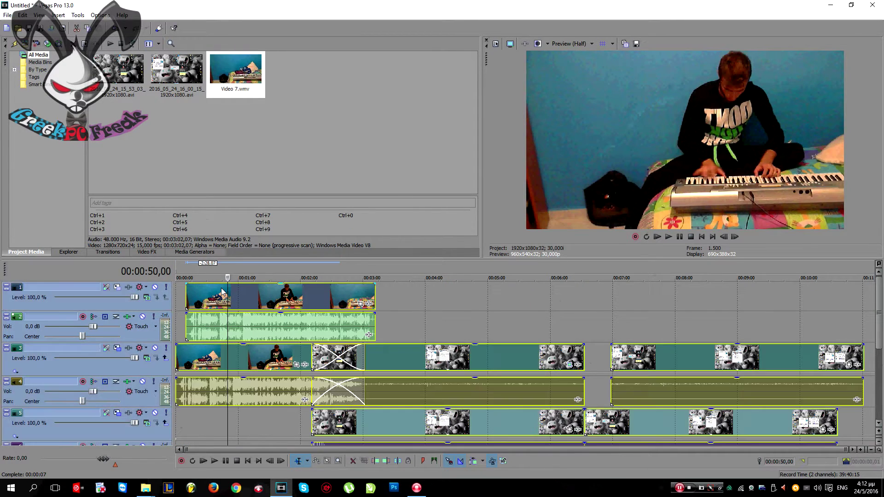
key("Delete")
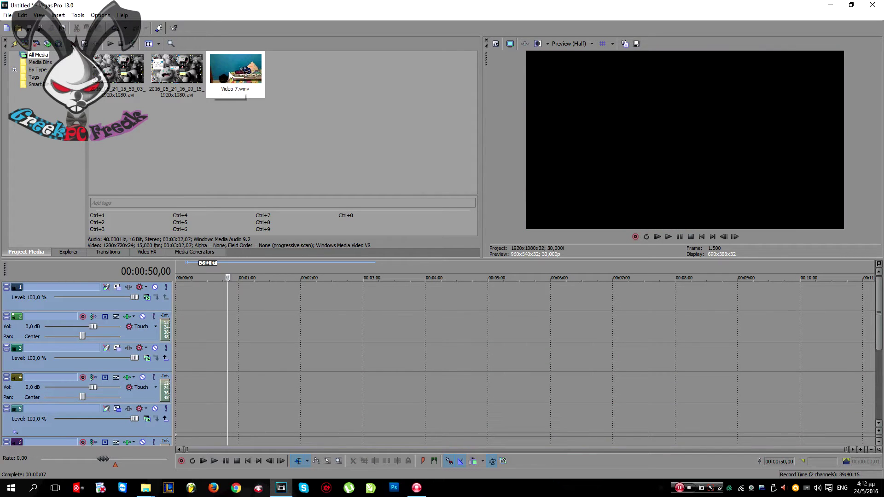
left_click_drag(235, 71, 164, 294)
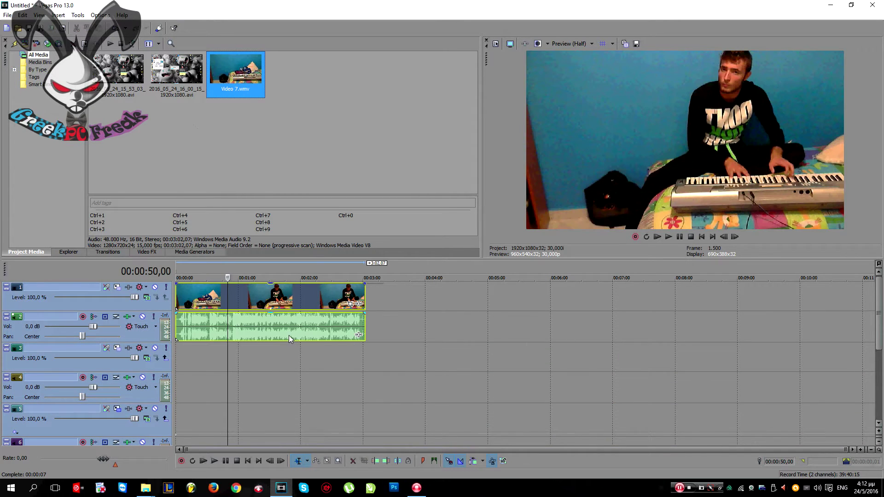
Step: Split Video 7.wmv at 00:00:44,21 and 00:00:49,18 and delete the piece between the two cuts
left_click(222, 369)
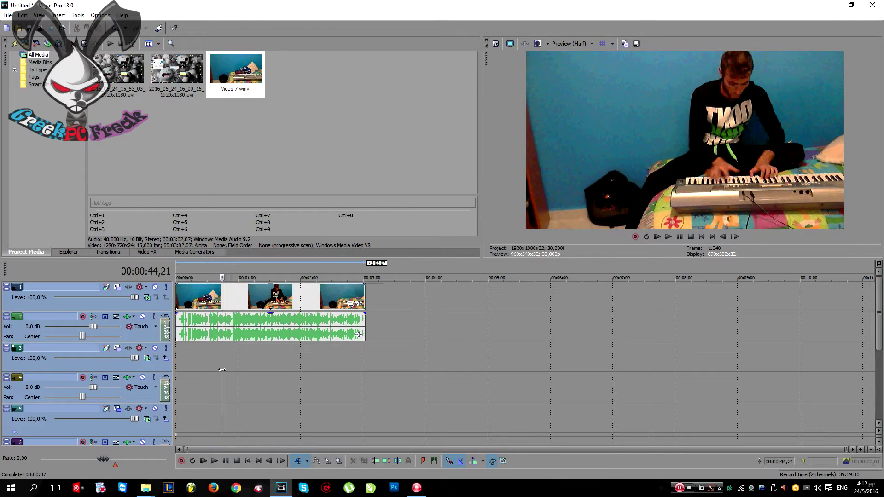
key("s")
scroll(278, 363, "up", 3)
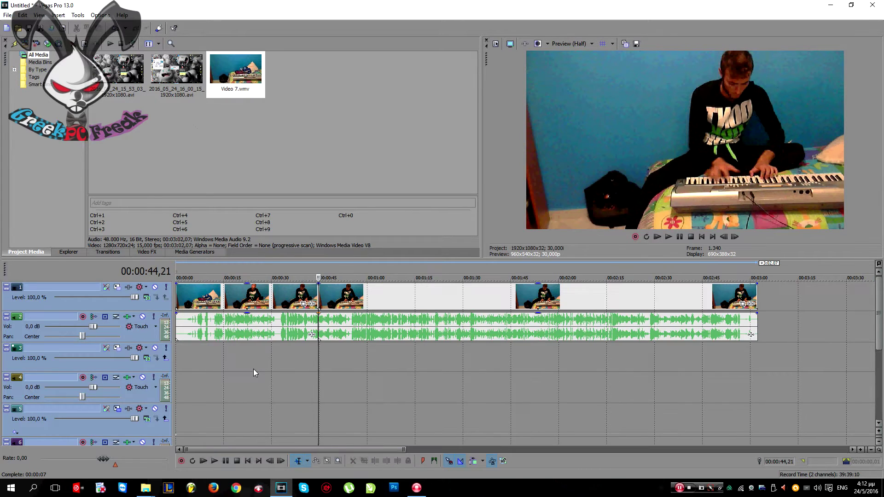
left_click(334, 360)
key("s")
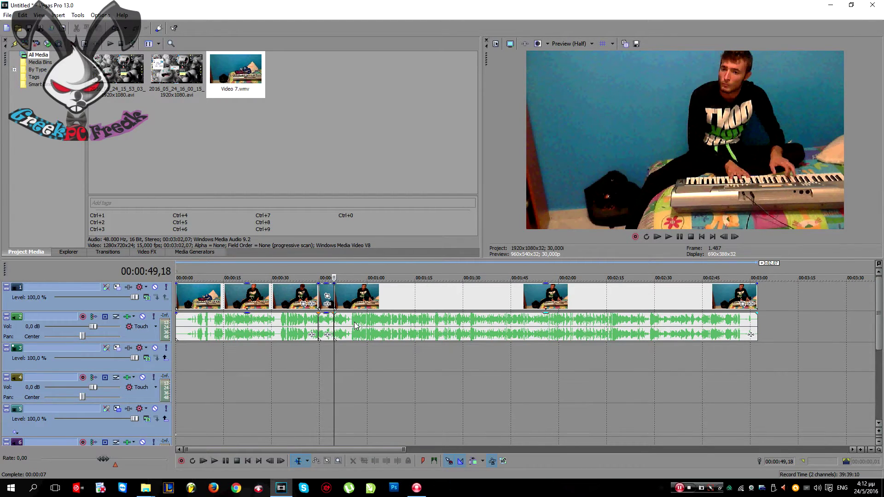
left_click(329, 286)
key("Delete")
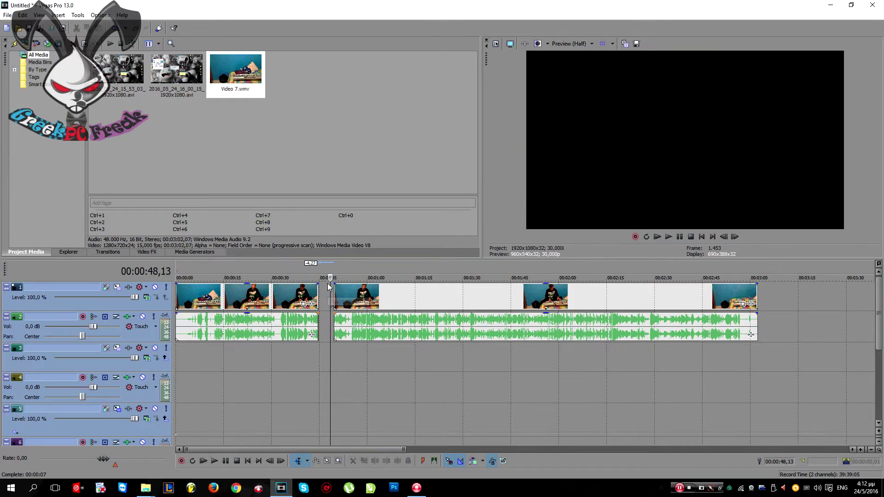
Step: Split the remaining clip after the gap at 00:01:00,17 and remove the short piece's audio event from its group
left_click(370, 307)
key("s")
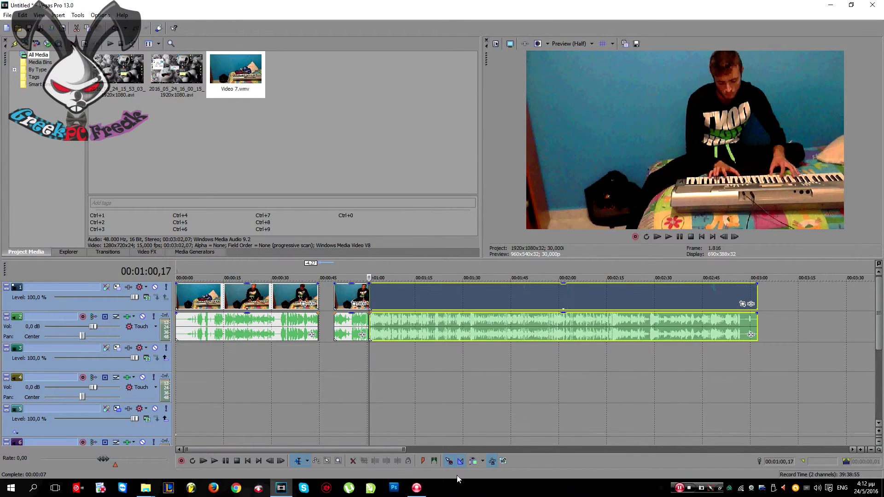
left_click(359, 325)
right_click(359, 325)
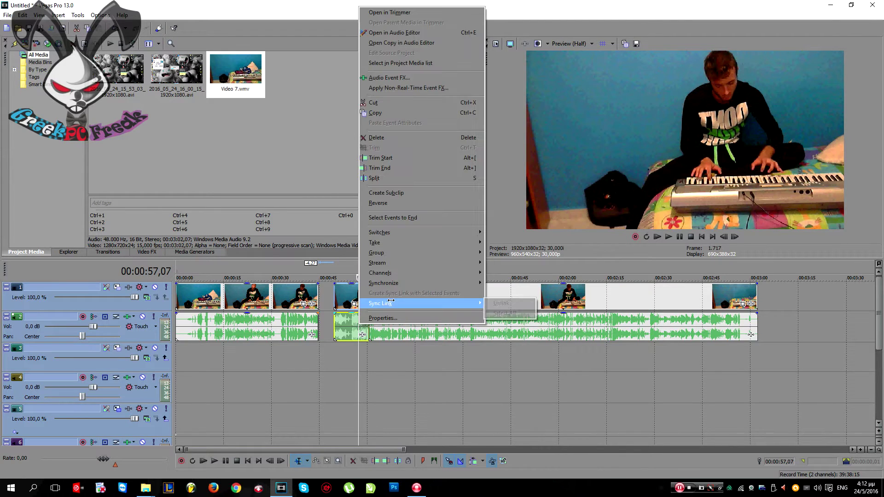
mouse_move(398, 257)
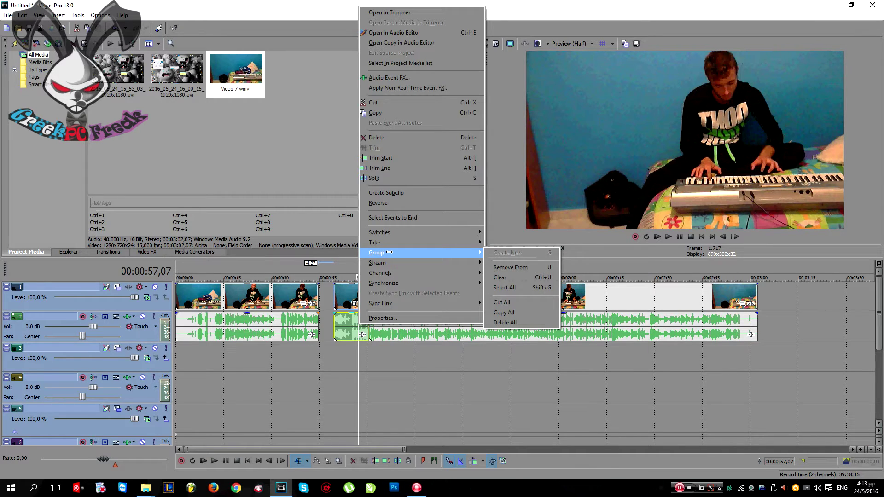
left_click(515, 267)
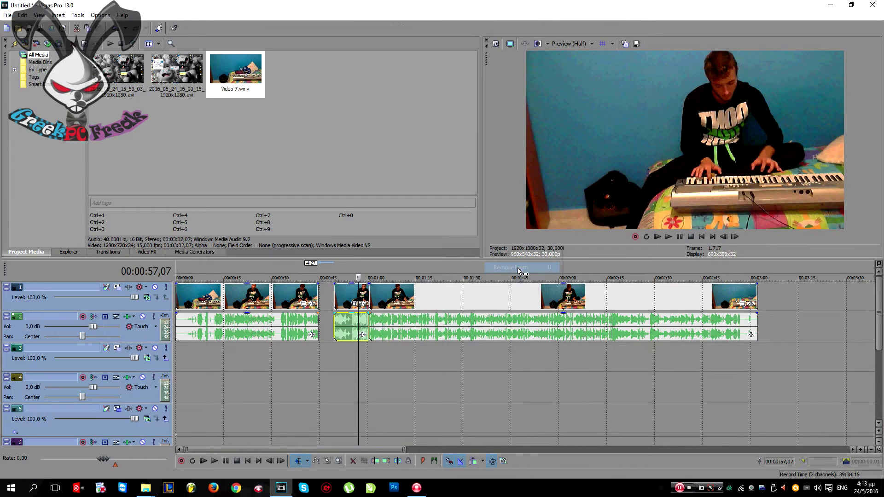
left_click(345, 349)
left_click(352, 337)
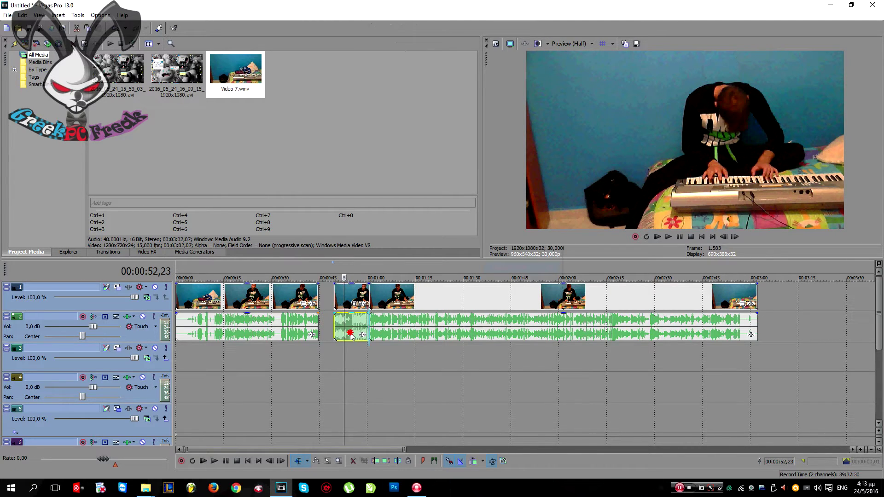
Step: Select both video events after the gap plus the short audio event and remove them from their groups
left_click(353, 304)
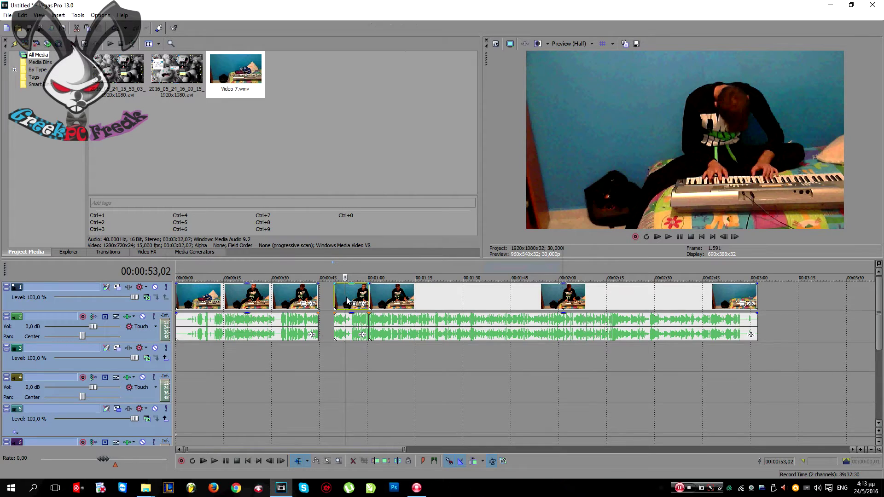
left_click(355, 328, "ctrl")
left_click(399, 304, "ctrl")
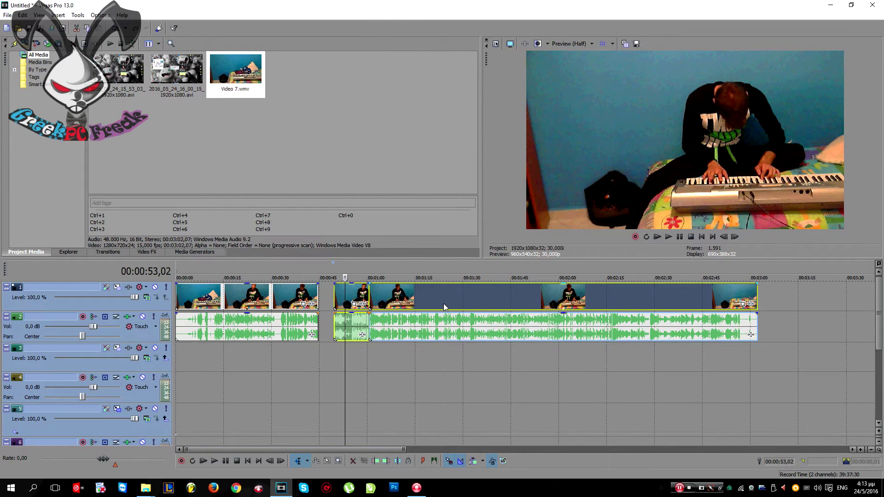
right_click(395, 304)
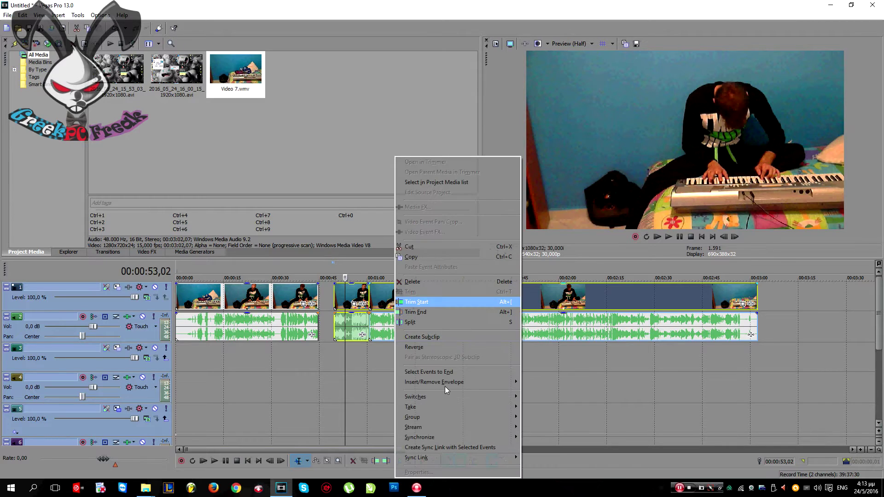
mouse_move(440, 417)
left_click(541, 431)
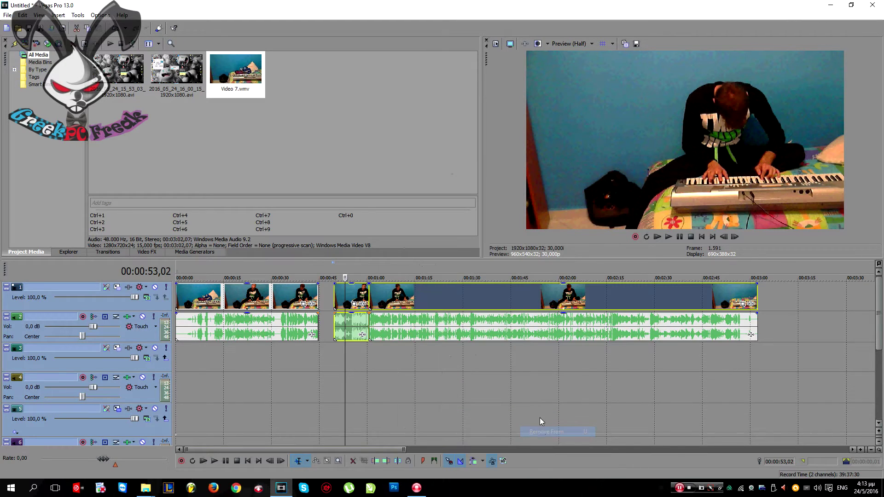
Step: Create a new group from the two selected video events after the gap and the short audio event
right_click(467, 323)
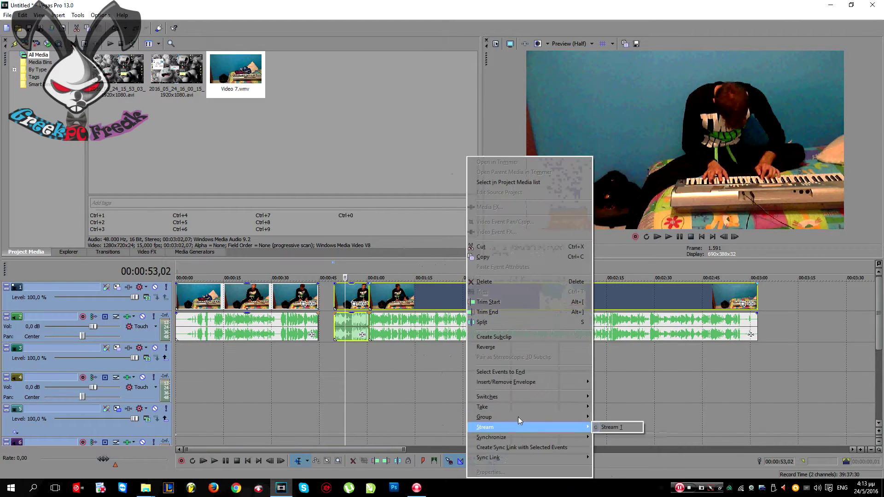
mouse_move(576, 416)
left_click(629, 418)
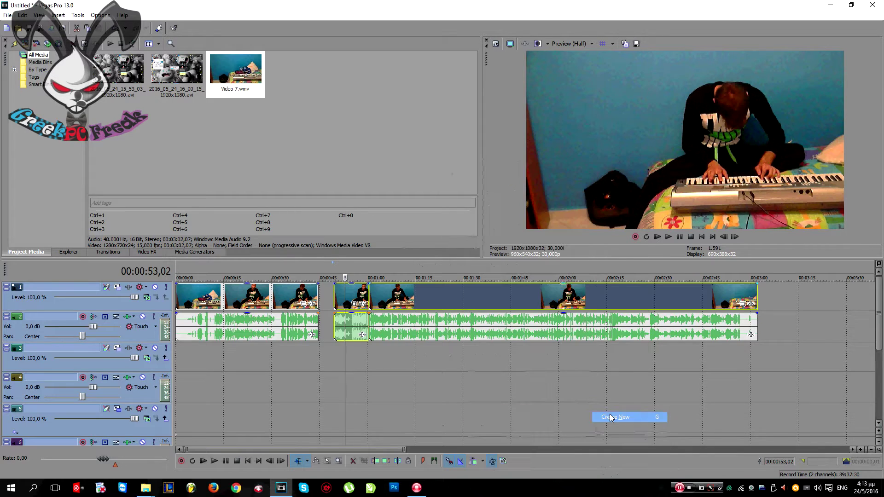
left_click(392, 405)
mouse_move(480, 289)
left_mouse_down()
mouse_move(512, 289)
mouse_move(479, 289)
left_mouse_up()
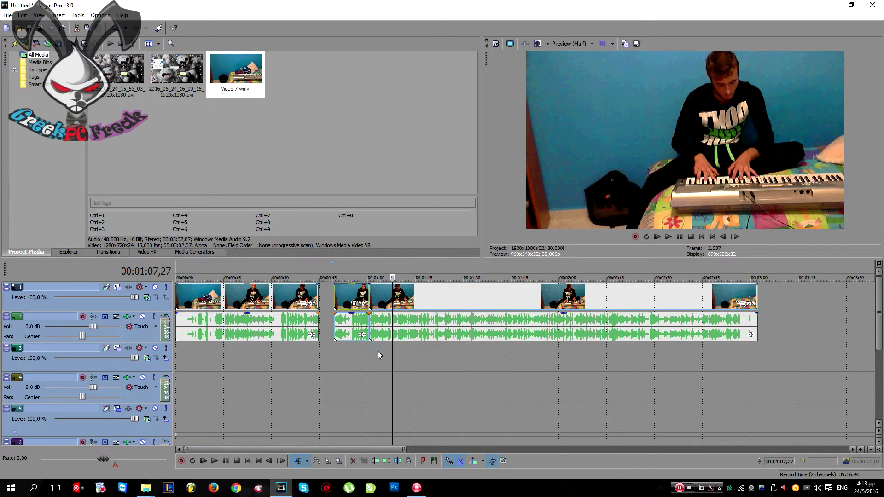
Step: Box-select all events on the timeline with the Selection Edit Tool, return to the Normal Edit Tool and deselect everything
left_click(327, 461)
left_click_drag(777, 301, 205, 414)
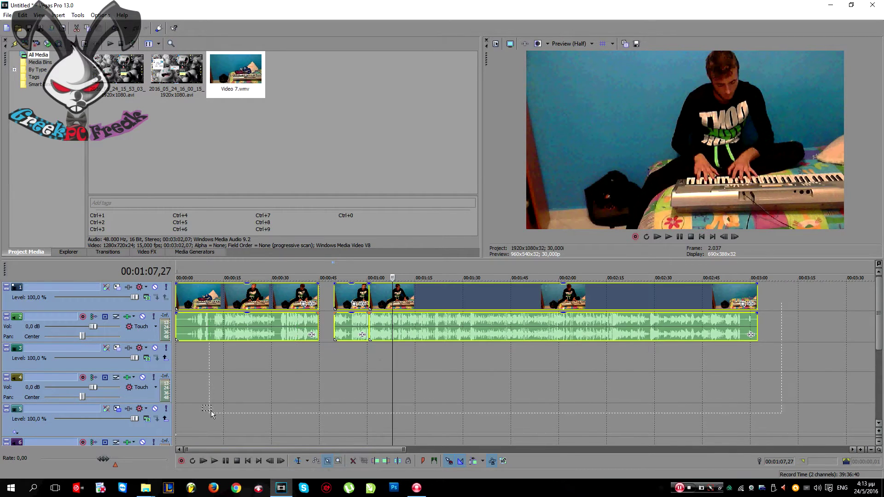
left_click(298, 461)
left_click(319, 376)
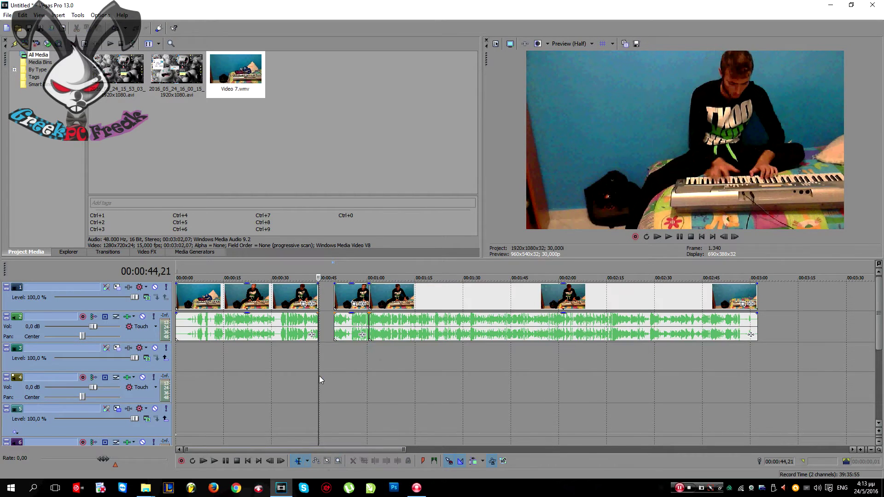
left_click(325, 372)
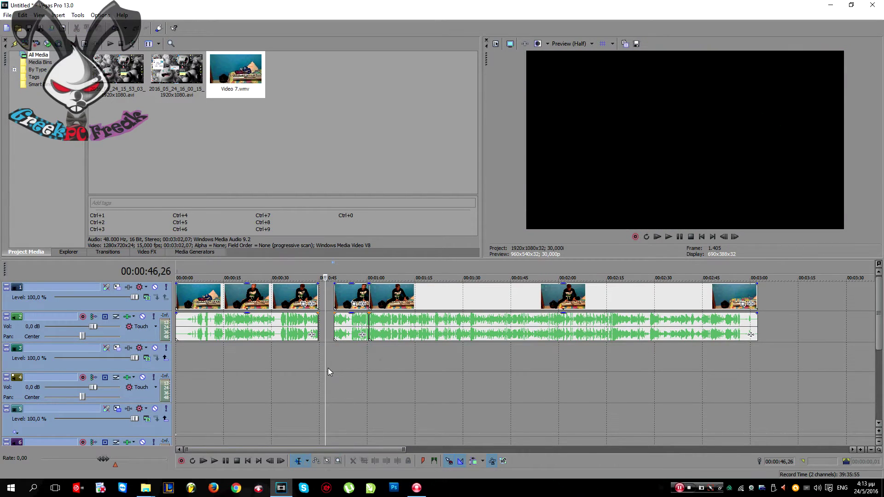
left_click(758, 358)
left_click(367, 388)
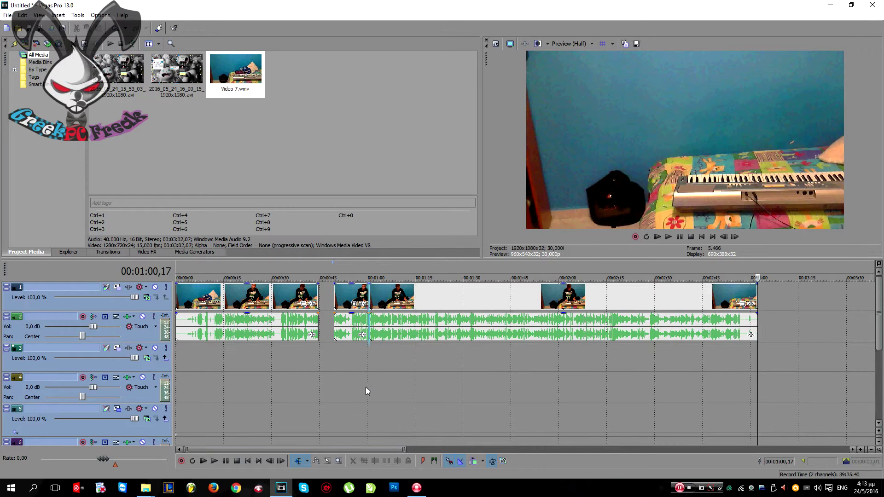
left_click(335, 379)
left_click(324, 379)
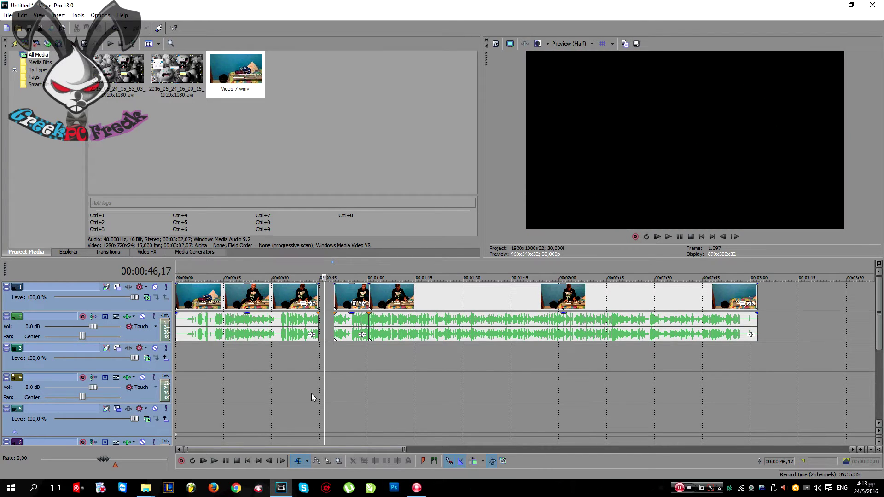
left_click(312, 394)
left_click(330, 397)
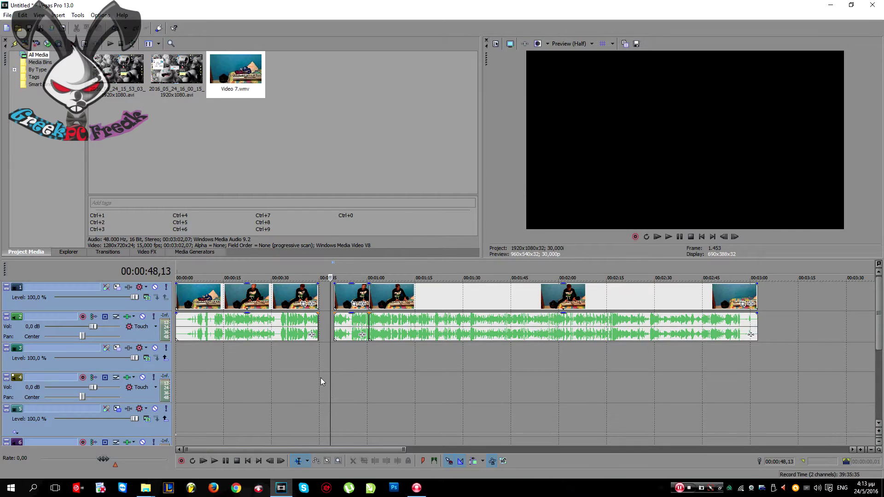
Step: Move the grouped pieces and the remaining audio event 4,27 earlier to close the gap after the first clip
left_click_drag(343, 299, 327, 299)
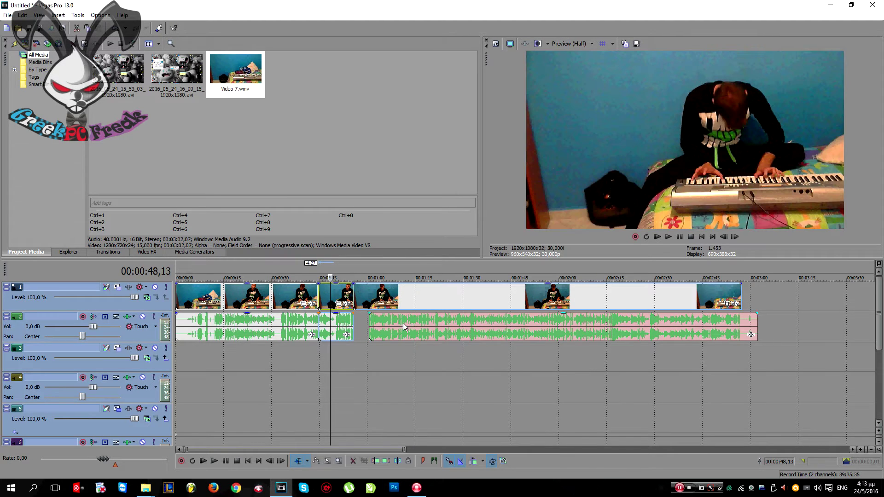
left_click(385, 326)
left_click(320, 382)
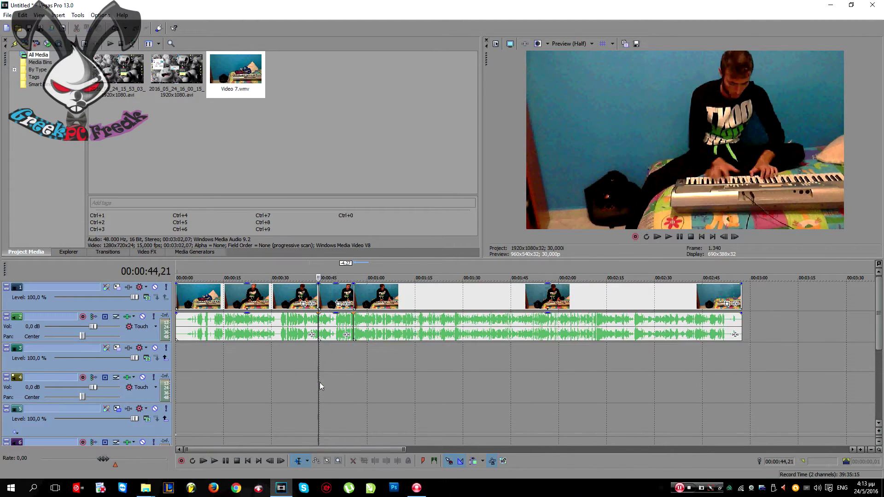
Step: Add the Sony Chroma Keyer effect to the first video event and place the playhead at 00:00:25,11
left_click(256, 389)
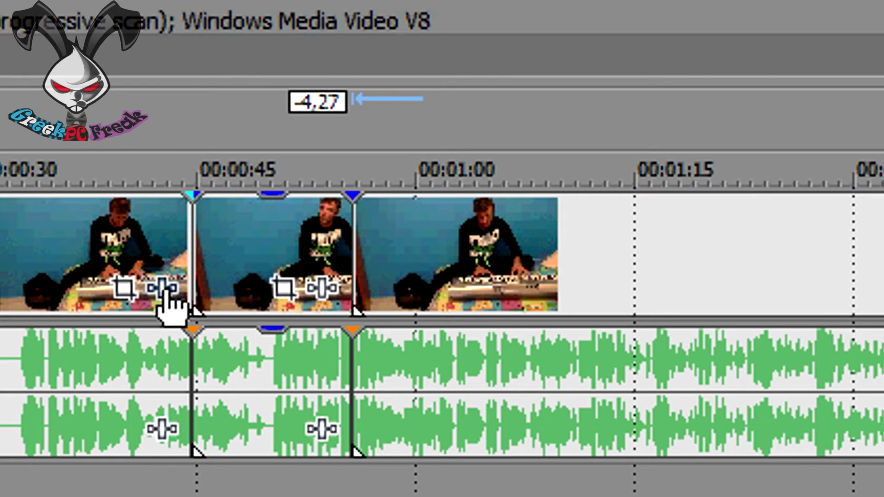
left_click(163, 290)
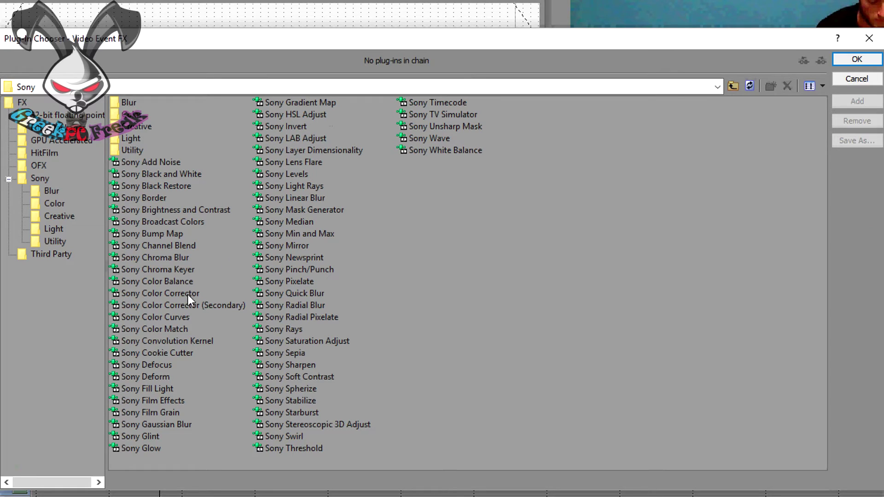
left_click(176, 269)
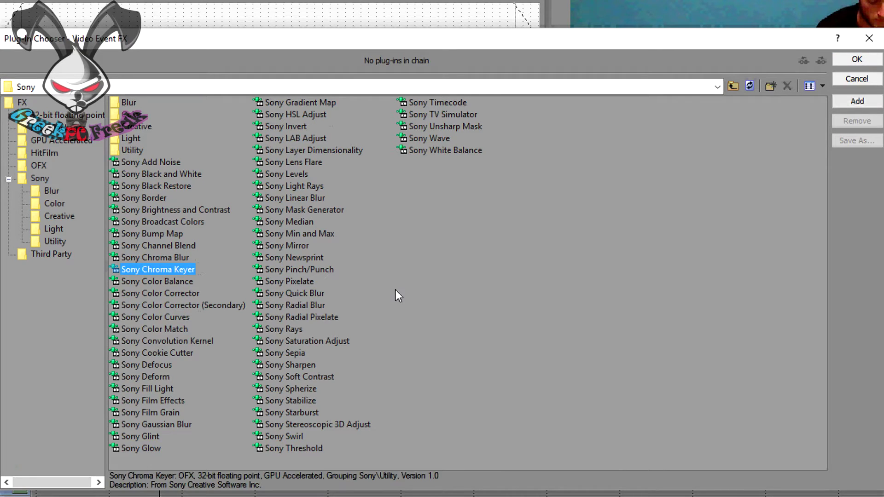
left_click(858, 100)
left_click(859, 59)
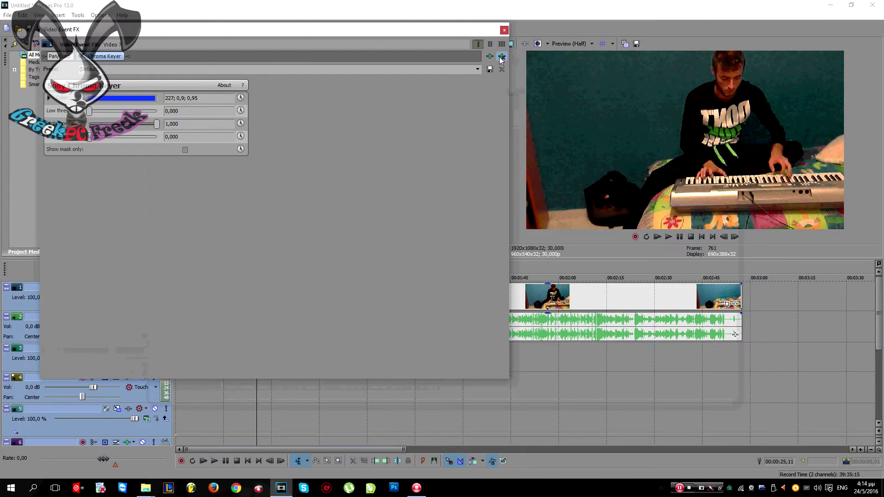
left_click(501, 57)
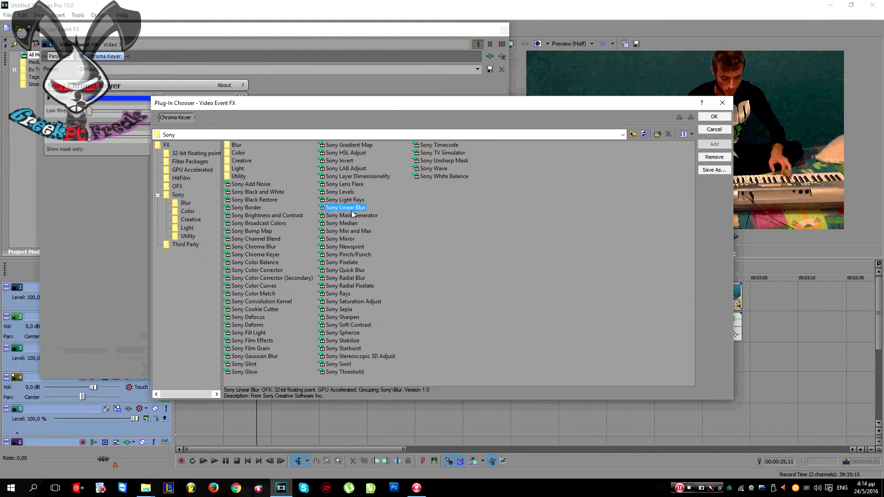
left_click(252, 231)
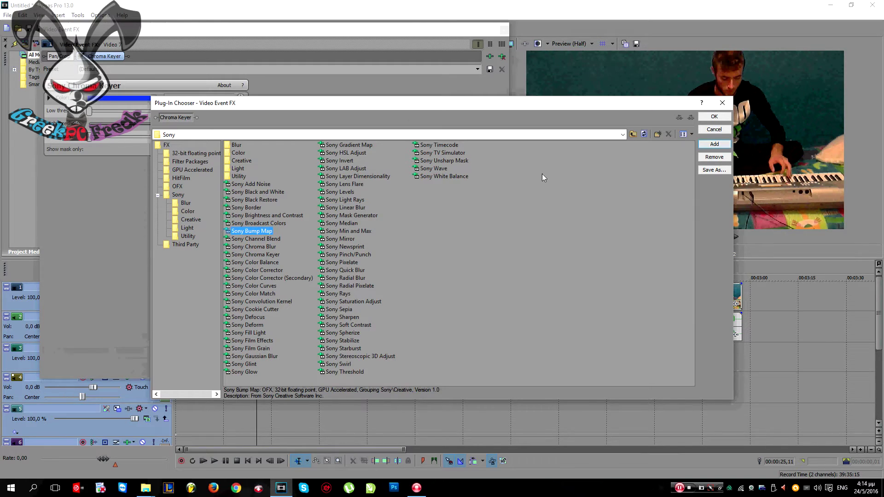
left_click(716, 131)
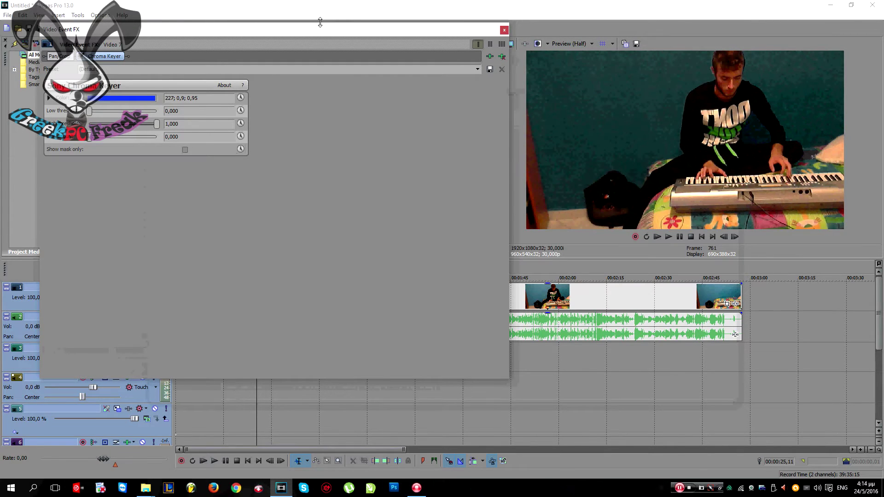
Step: Sample the Chroma Keyer color from the blue wall in the preview, with low threshold 0,068 and high threshold about 0,095
left_click_drag(320, 23, 286, 74)
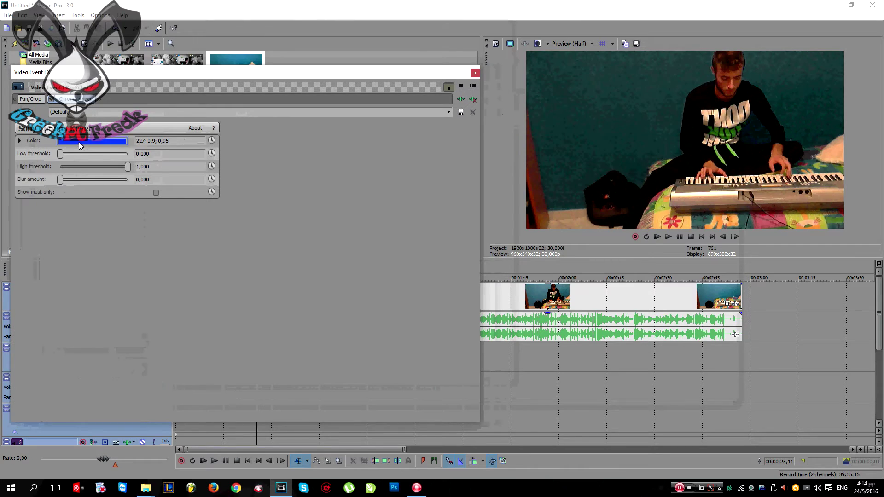
left_click(78, 142)
left_click(81, 154)
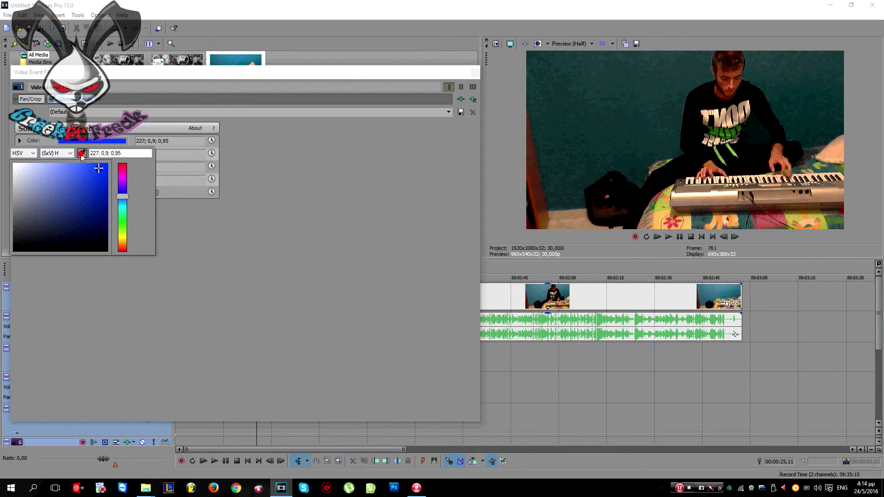
left_click(676, 109)
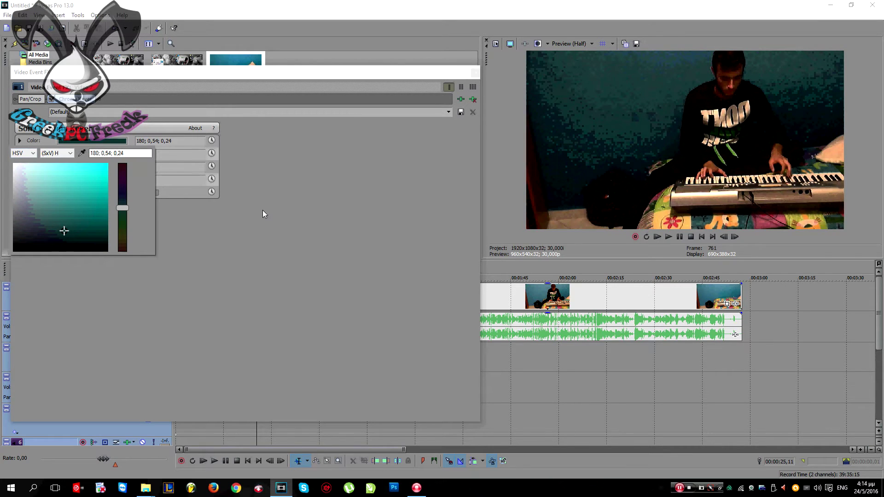
left_click(272, 296)
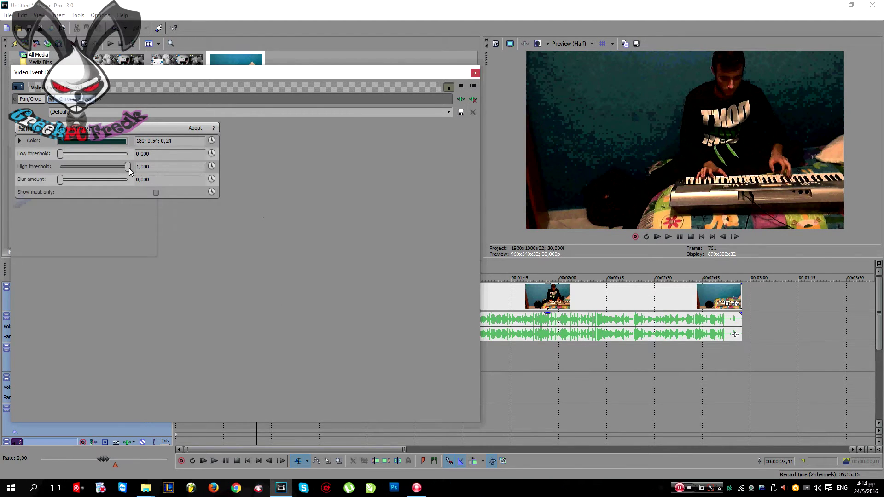
left_click_drag(127, 167, 63, 158)
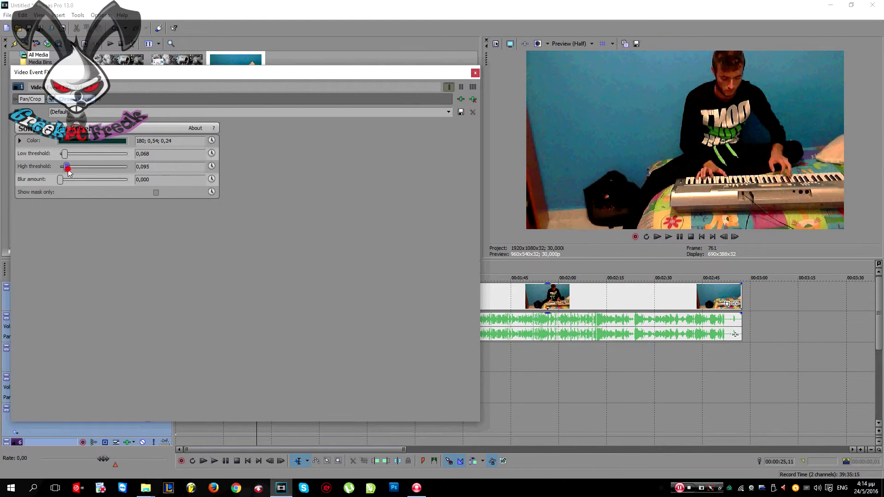
Step: Resample the key color from the wall beside the performer, set low threshold to about 0,483 and high threshold to 0,422, and close the effect window
left_click(92, 141)
left_click(82, 153)
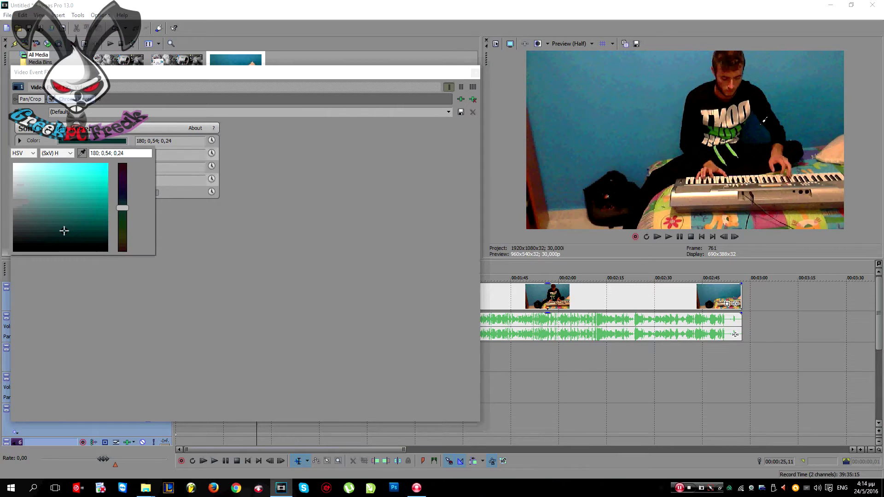
left_click(778, 113)
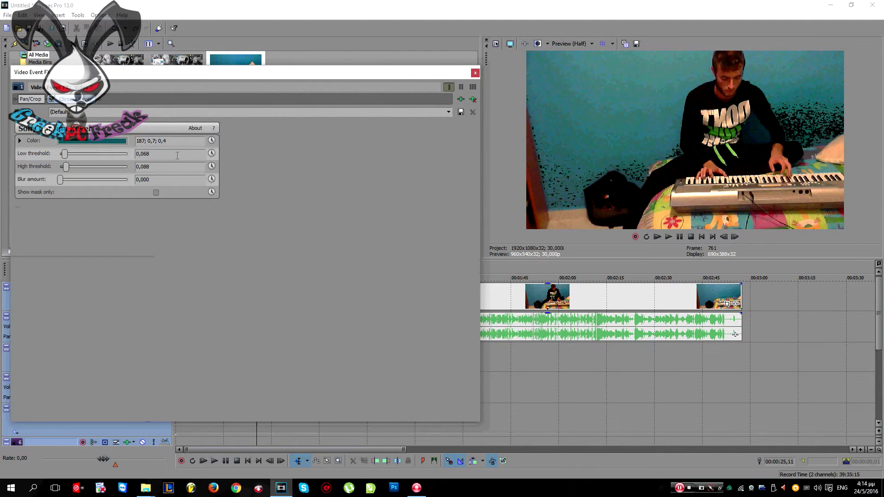
left_click(73, 169)
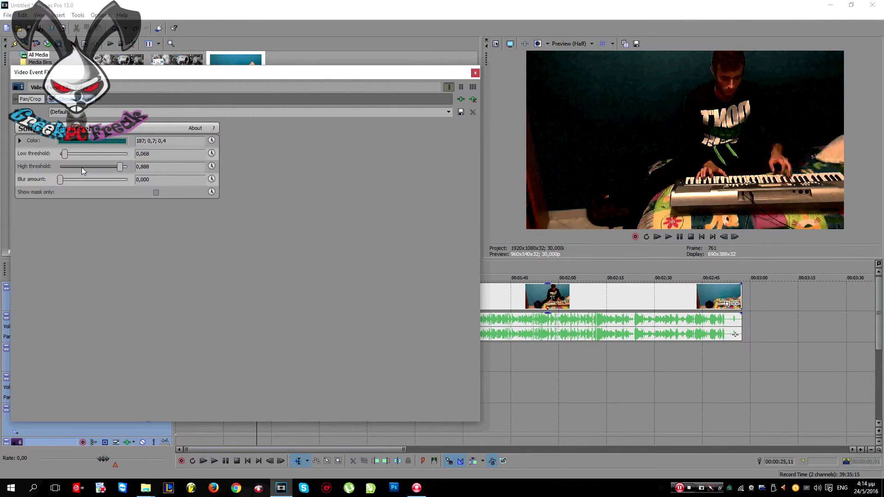
left_click(68, 170)
left_click_drag(68, 170, 93, 160)
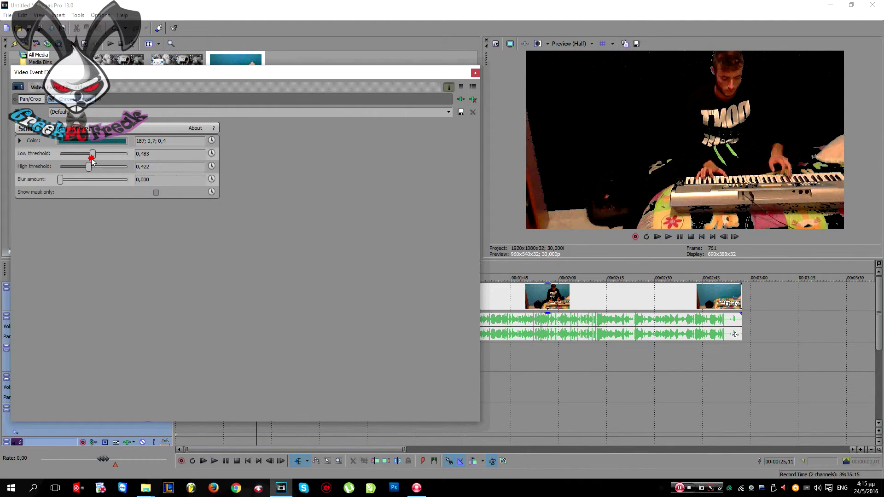
left_click(474, 73)
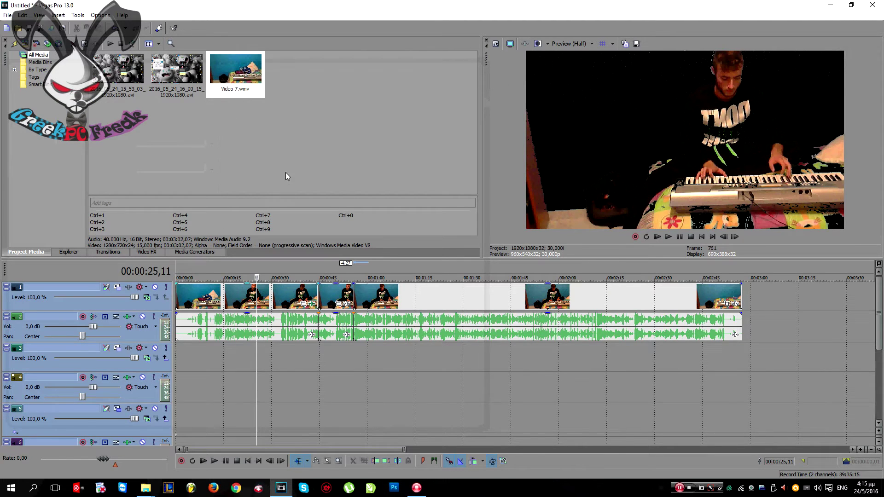
Step: Place 2016_05_24_16_00_15_1920x1080.avi on tracks 3 and 4 from the timeline start and preview the composite at 00:00:19,18
left_click_drag(186, 89, 247, 385)
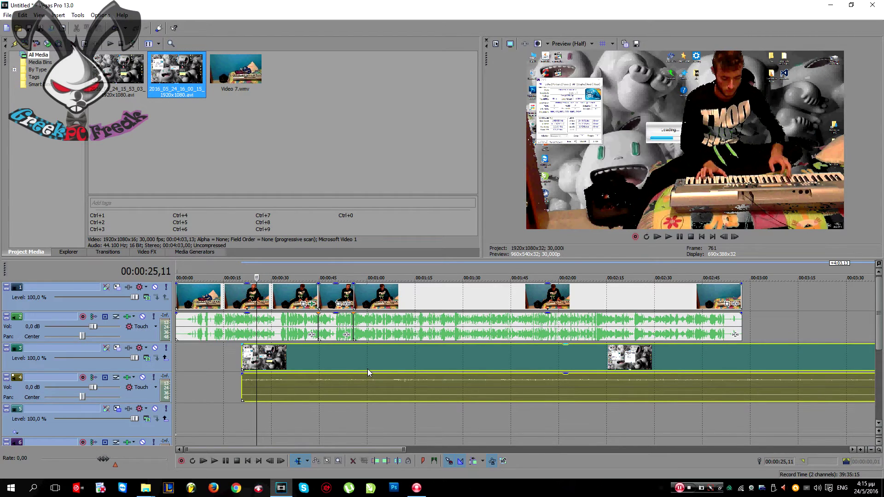
left_click_drag(351, 358, 286, 358)
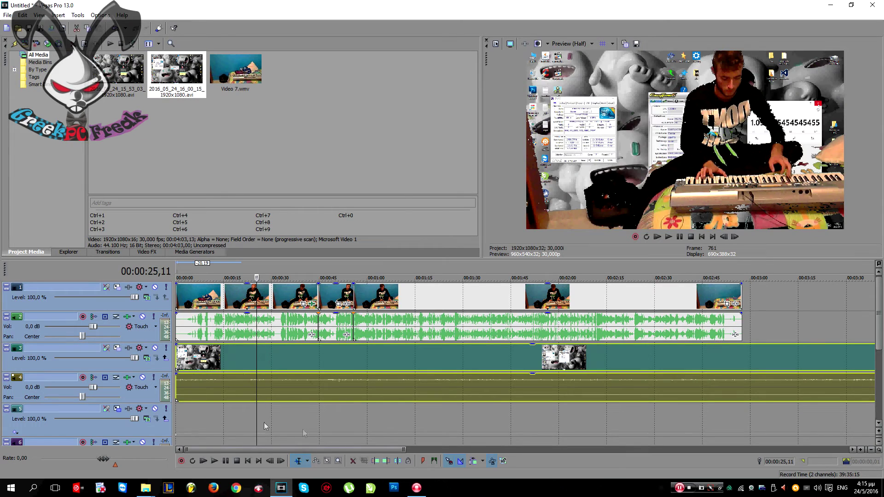
left_click(289, 431)
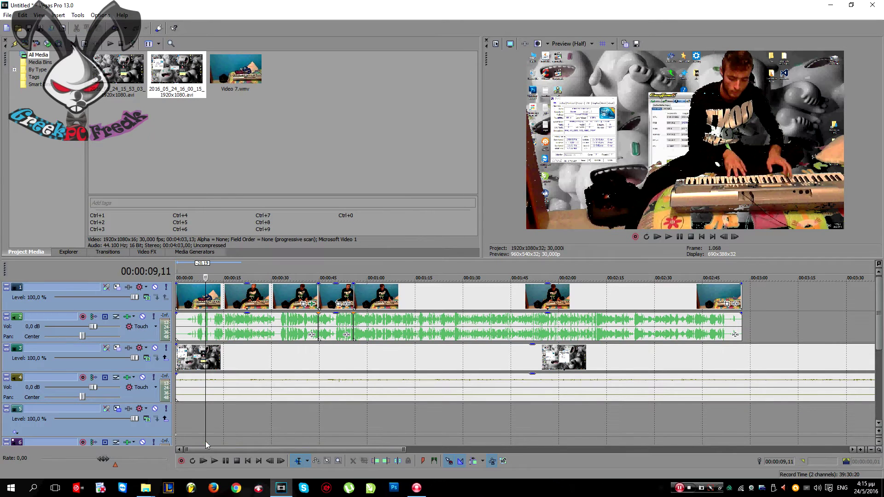
left_click(358, 357)
right_click(295, 339)
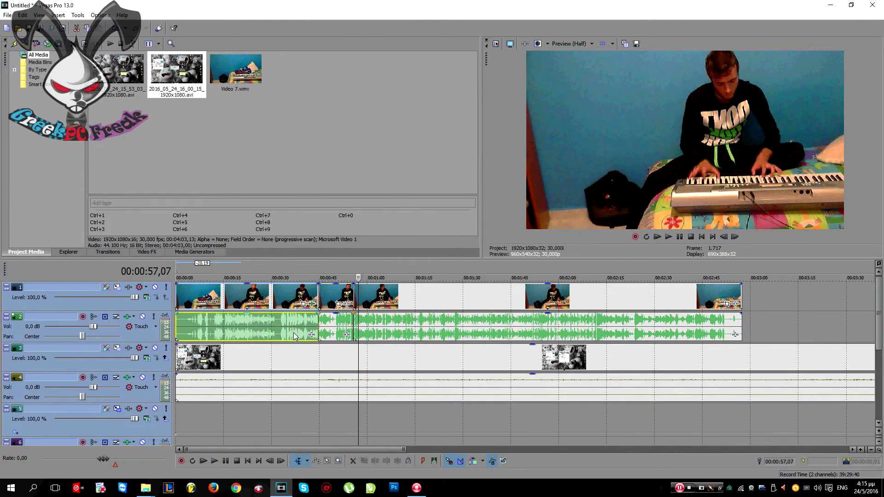
mouse_move(342, 271)
left_click(259, 338)
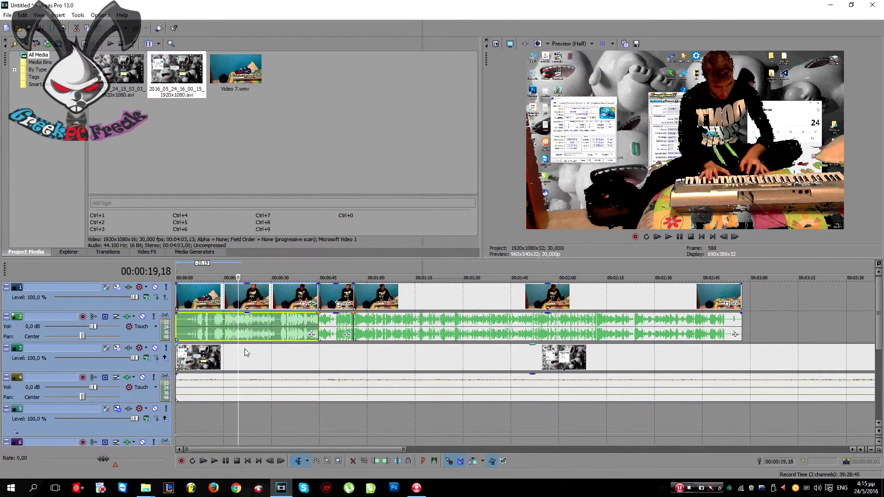
Step: Move the background AVI clip and its audio on tracks 3 and 4 past the end of the Video 7.wmv events
left_click_drag(243, 355, 783, 378)
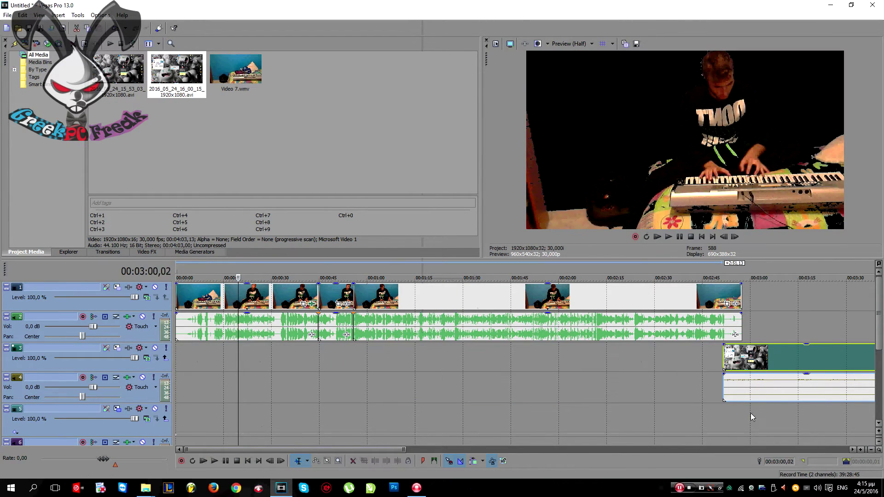
left_click_drag(750, 414, 691, 419)
scroll(624, 421, "down", 5)
left_click_drag(487, 362, 506, 361)
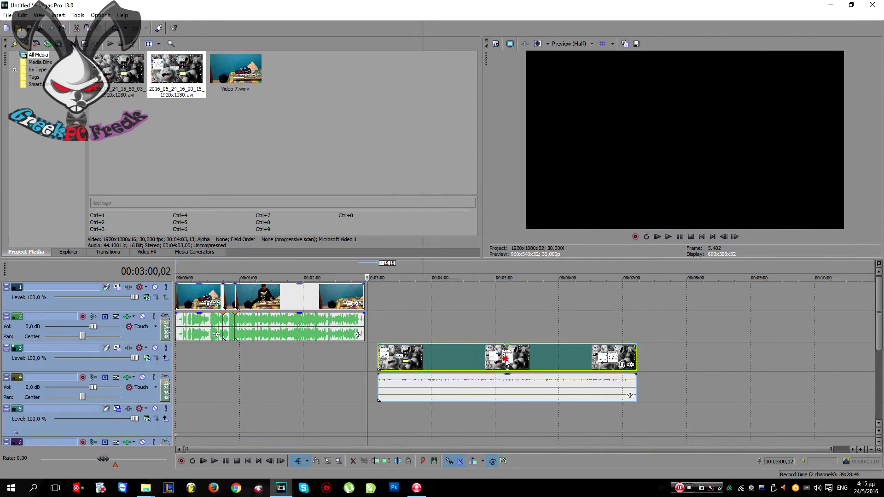
Step: Set the channels of the background clip's audio event on track 4 to Right Only
left_click(417, 386)
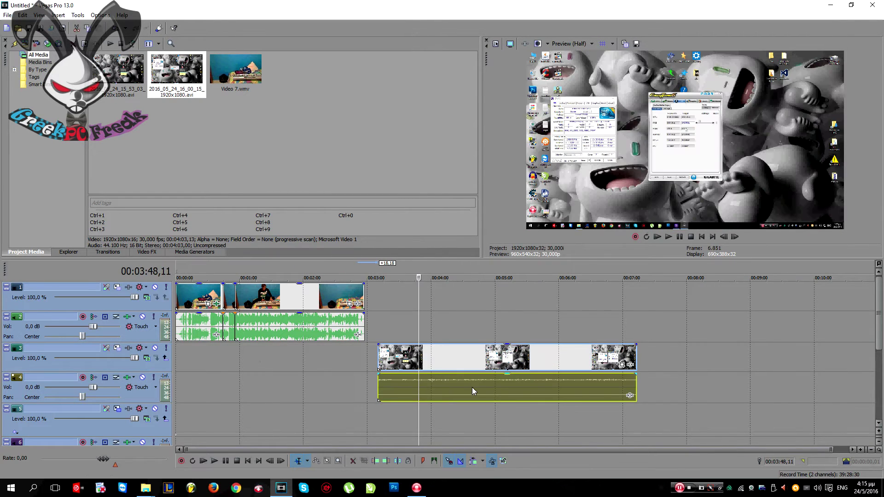
right_click(472, 388)
mouse_move(529, 327)
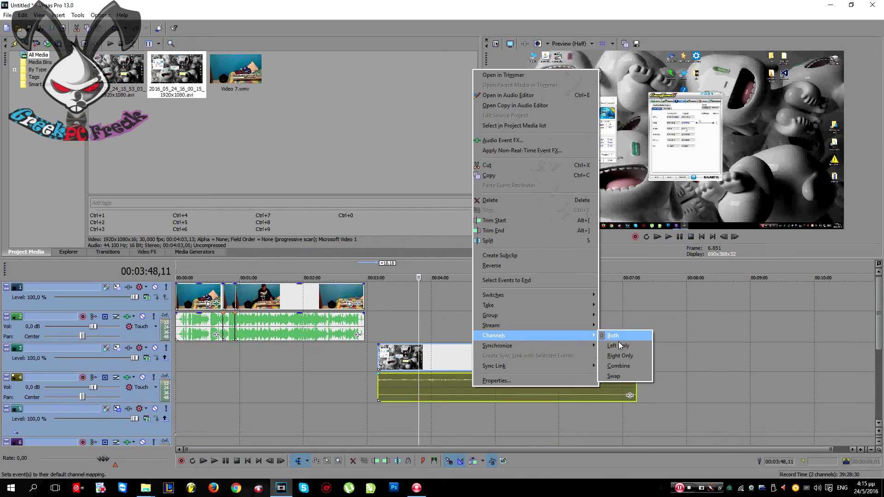
left_click(617, 356)
Step: Switch the channels of the audio event on track 4 to Left Only
right_click(570, 386)
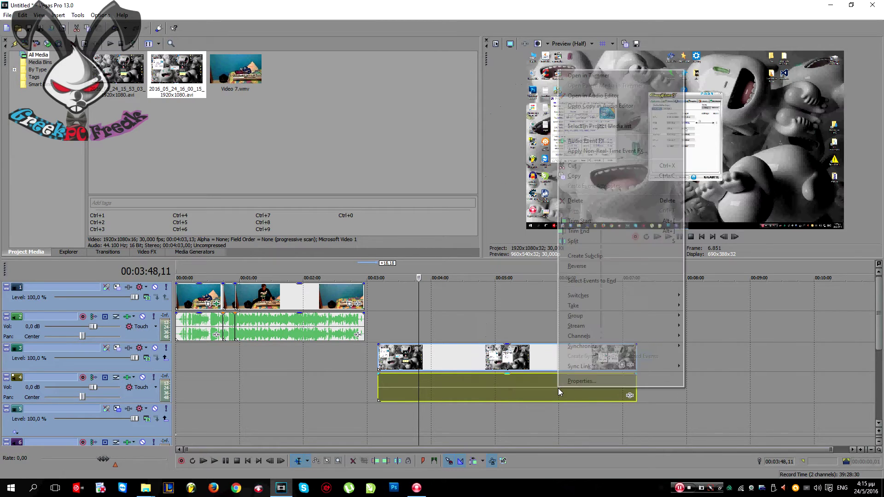
mouse_move(613, 336)
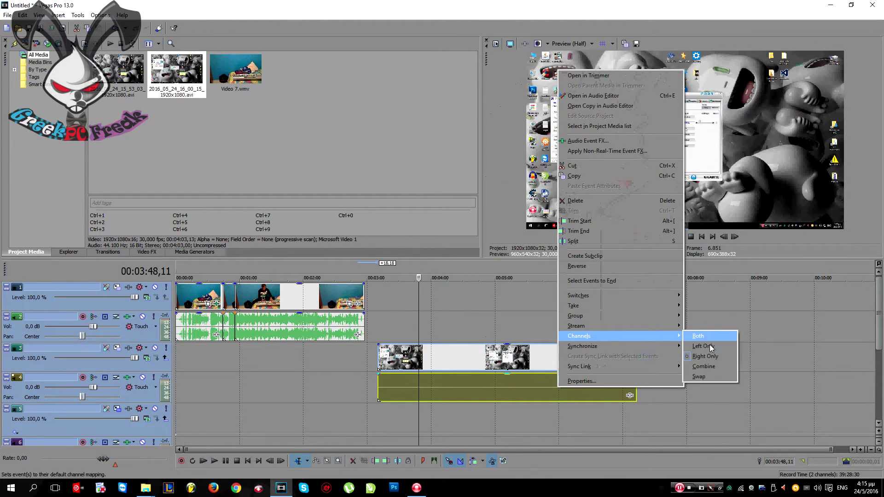
left_click(710, 347)
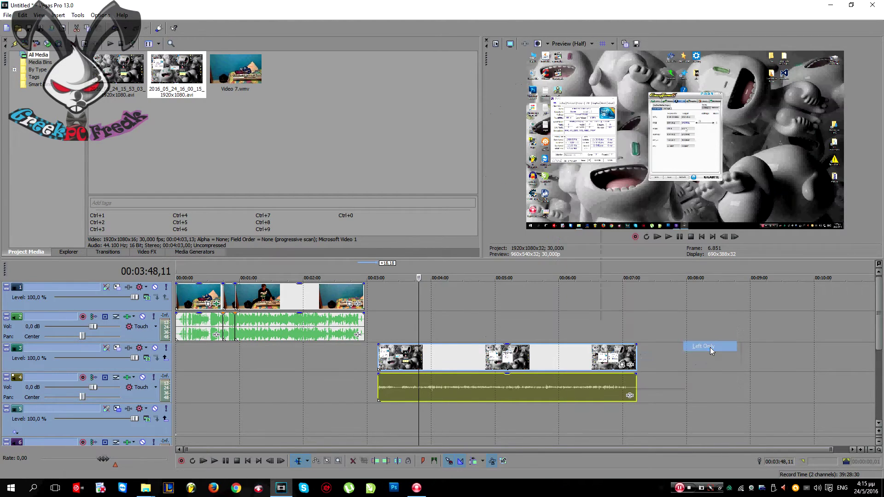
Step: Turn on the Normalize switch for the audio event on track 4
right_click(506, 390)
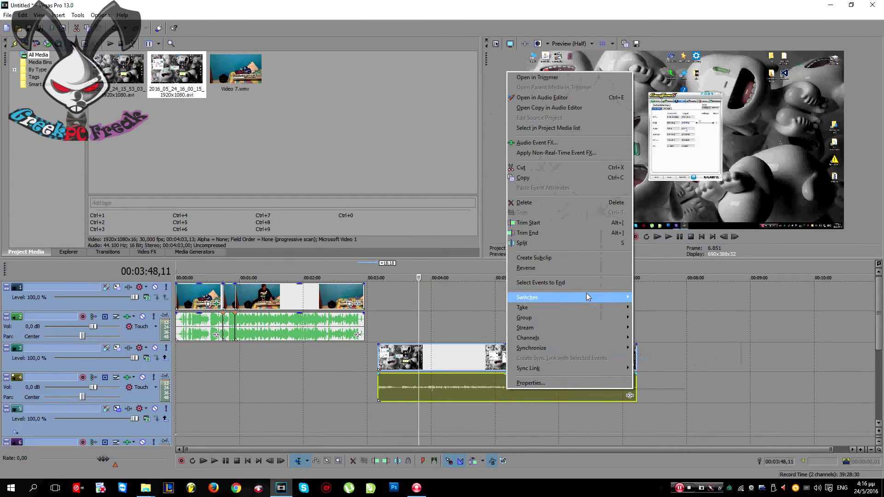
mouse_move(585, 297)
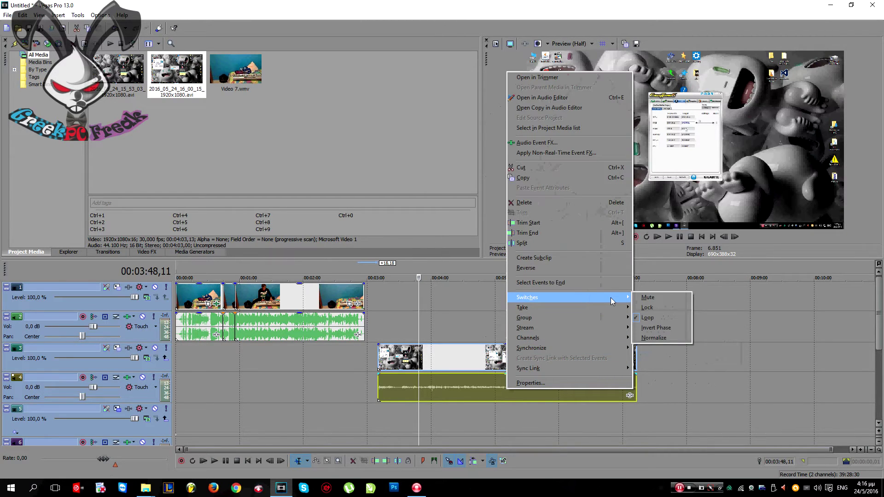
left_click(664, 346)
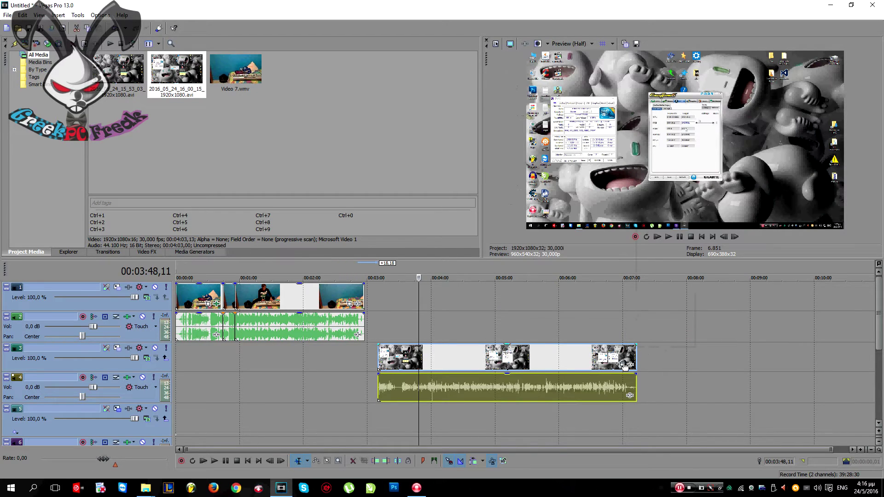
Step: Turn on Invert Phase for the track 4 audio event and place the playhead at the clip's start, 00:03:10,01
left_click(433, 397)
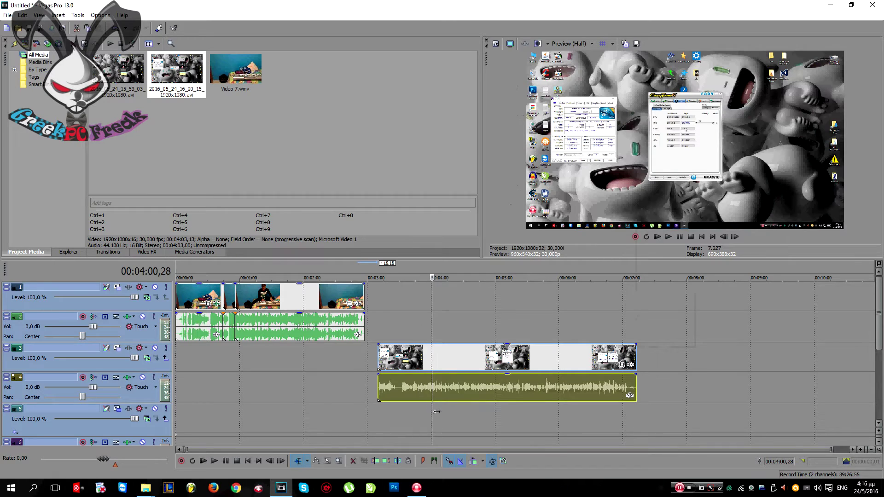
left_click(434, 404)
left_click(433, 397)
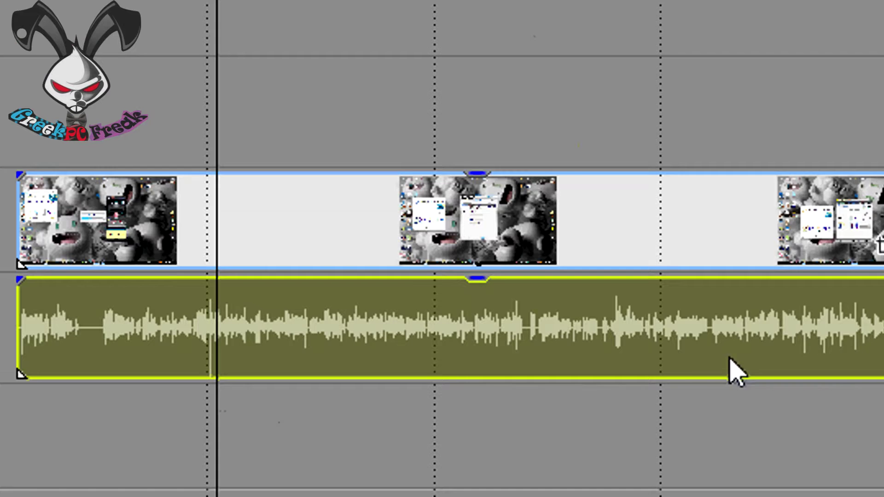
right_click(563, 393)
mouse_move(848, 27)
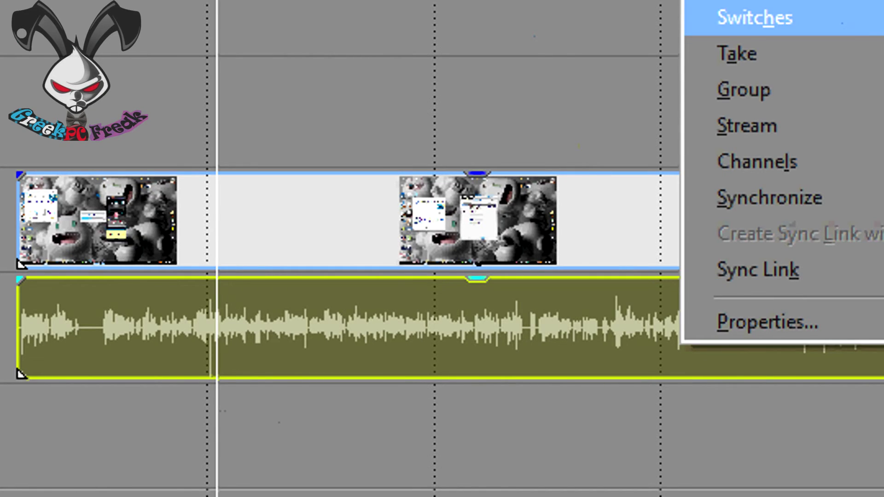
left_click(738, 332)
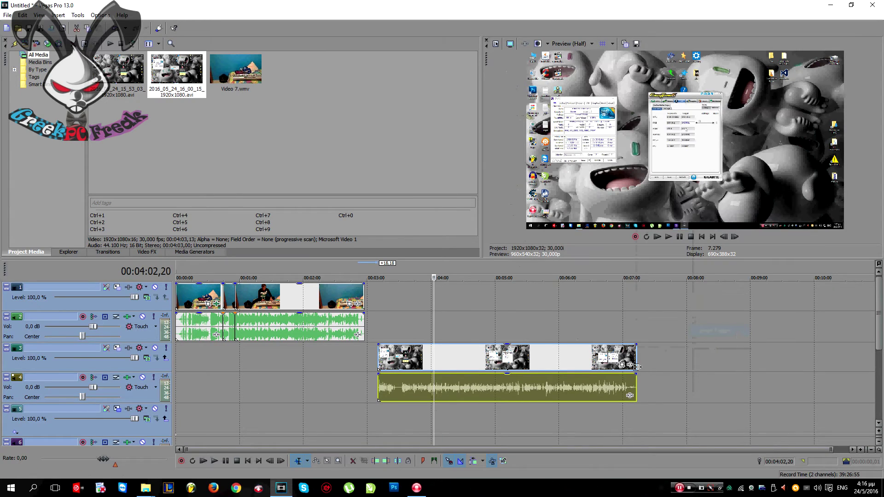
left_click(377, 416)
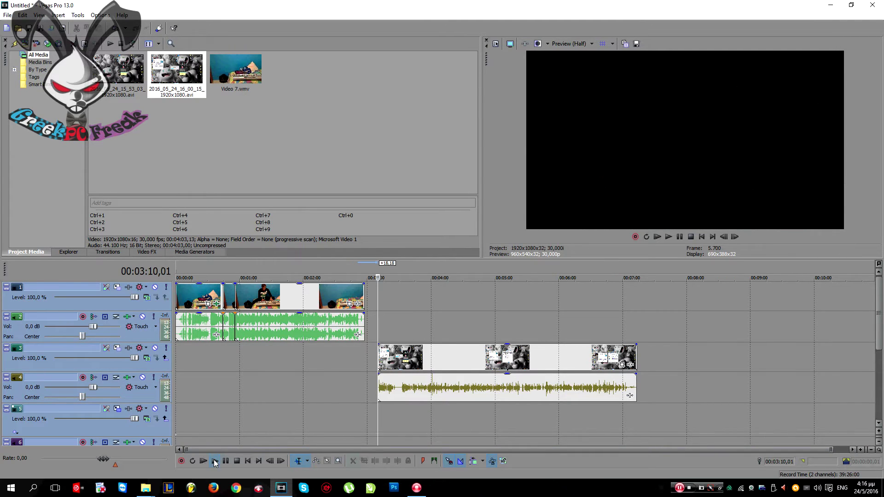
Step: Open the audio event effects chooser for the track 4 audio and list all available audio plug-ins
right_click(477, 387)
mouse_move(528, 298)
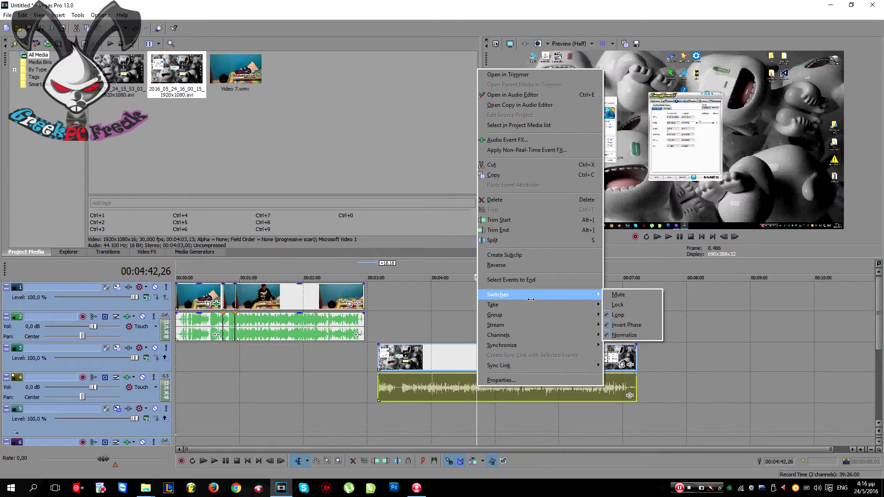
mouse_move(526, 316)
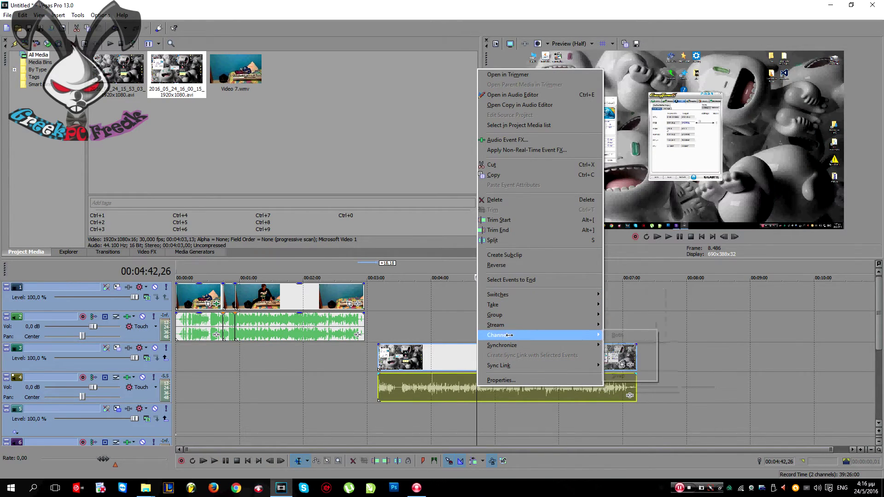
left_click(523, 140)
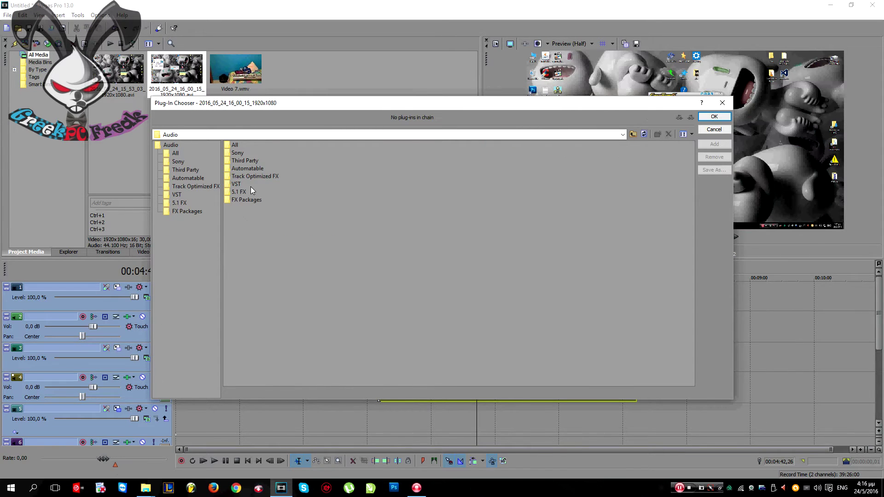
left_click(234, 146)
double_click(228, 145)
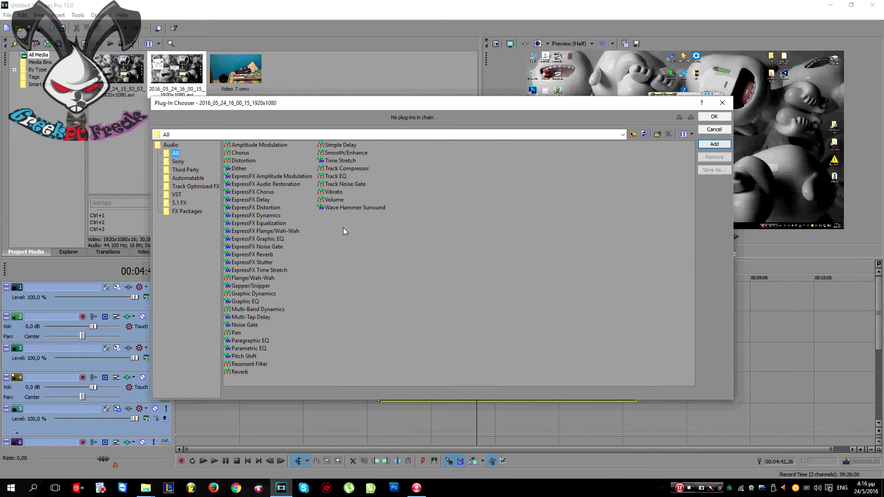
Step: Add ExpressFX Distortion to the track 4 audio event's effect chain and confirm the chain
left_click(249, 162)
left_click(251, 302)
left_click(275, 145)
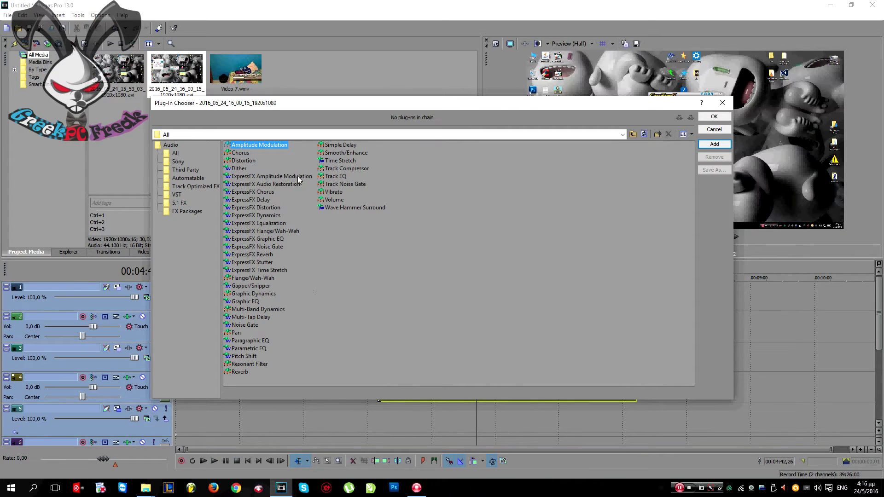
left_click(279, 207)
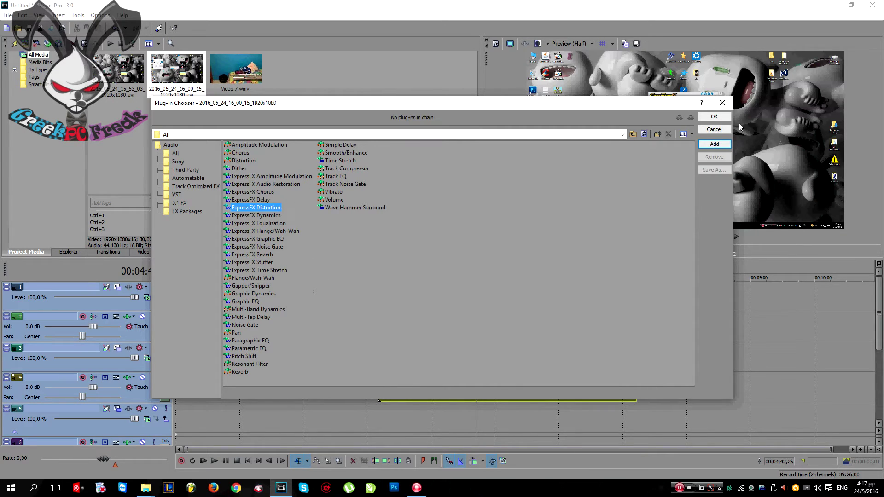
left_click(714, 144)
left_click(715, 117)
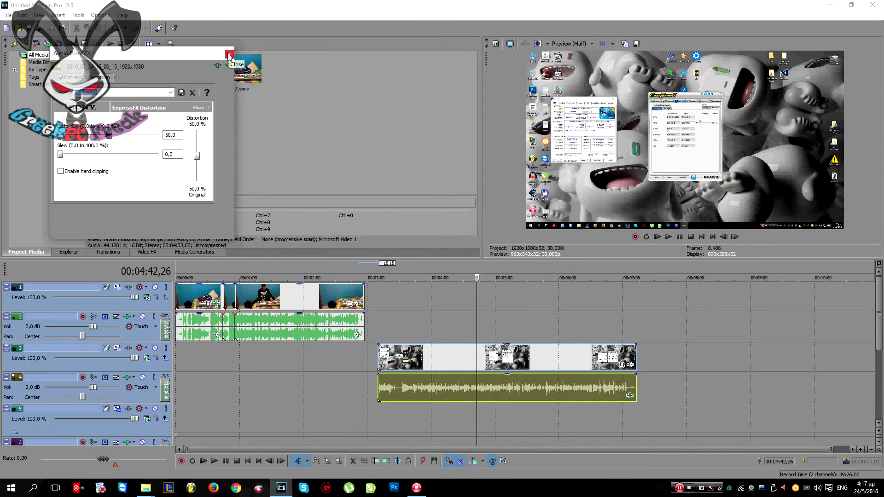
Step: Set the distortion's slew to 2,8 with hard clipping enabled, and inspect the track 4 waveform around 00:04:01,15
left_click_drag(60, 155, 63, 154)
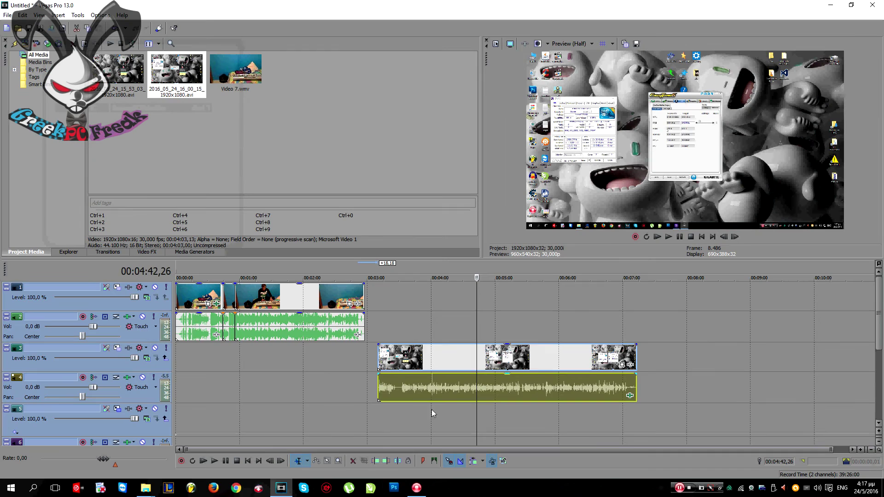
left_click(433, 403)
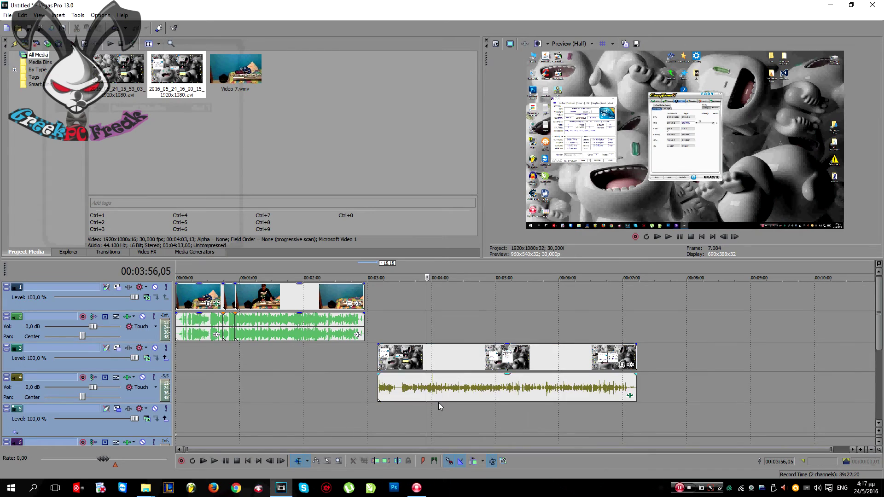
scroll(459, 398, "up", 3)
left_click(565, 414)
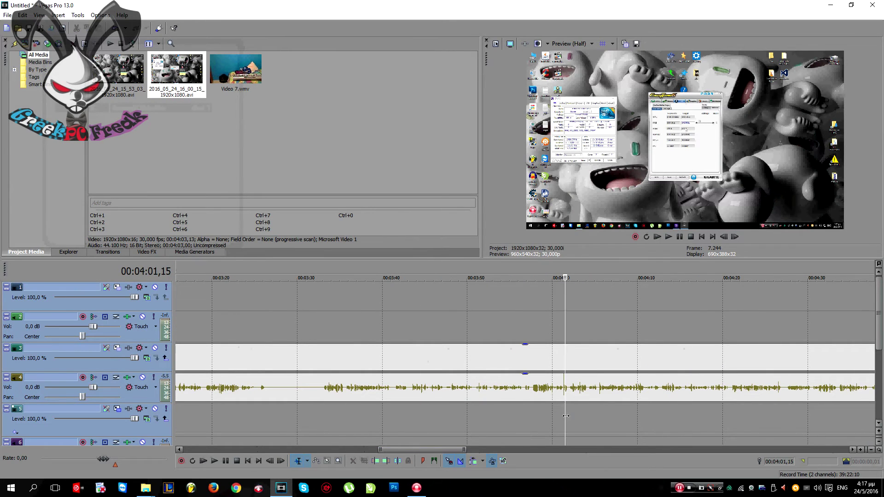
scroll(567, 416, "down", 4)
scroll(567, 416, "down", 5)
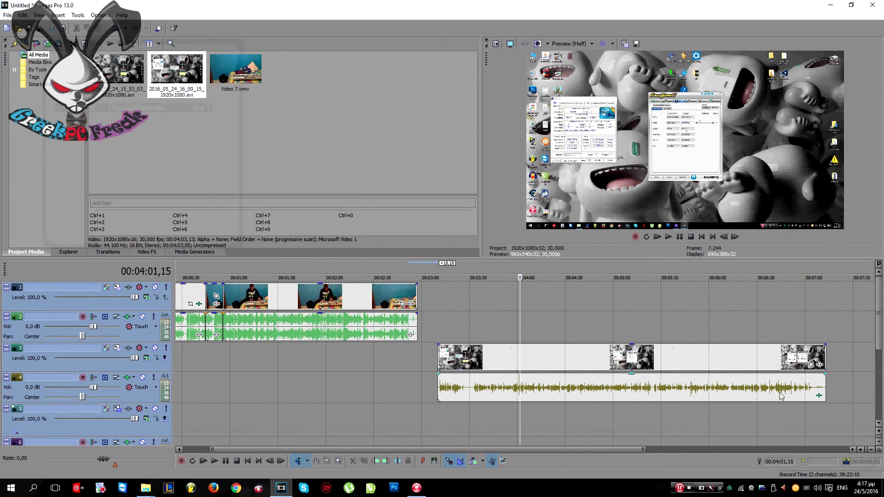
Step: Reopen the track 4 audio event's distortion effect, try to save its settings as a preset, and close the effect window
right_click(563, 389)
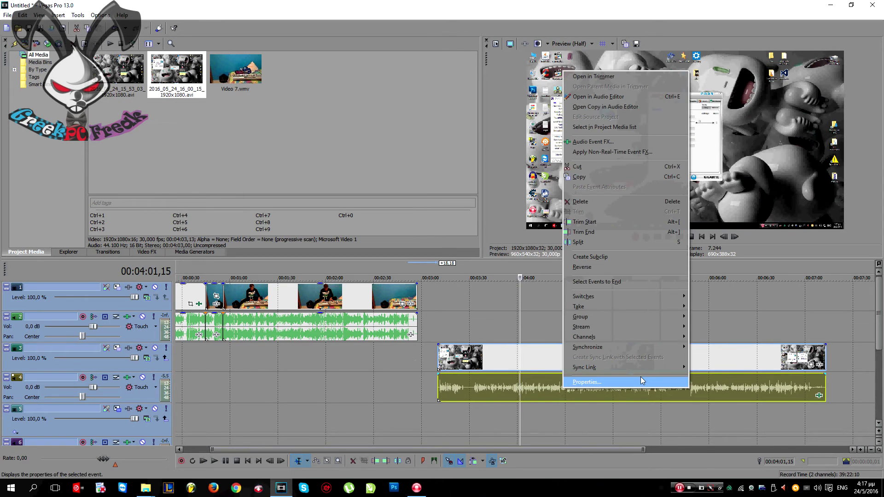
left_click(599, 142)
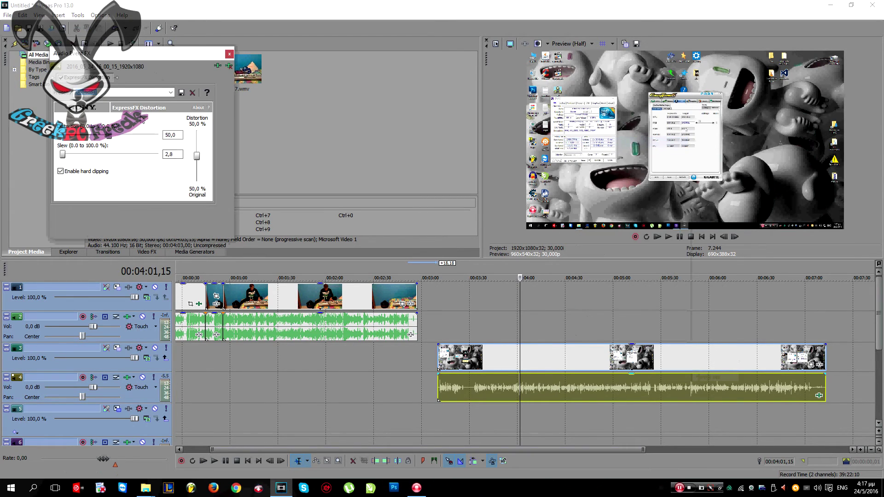
left_click(181, 94)
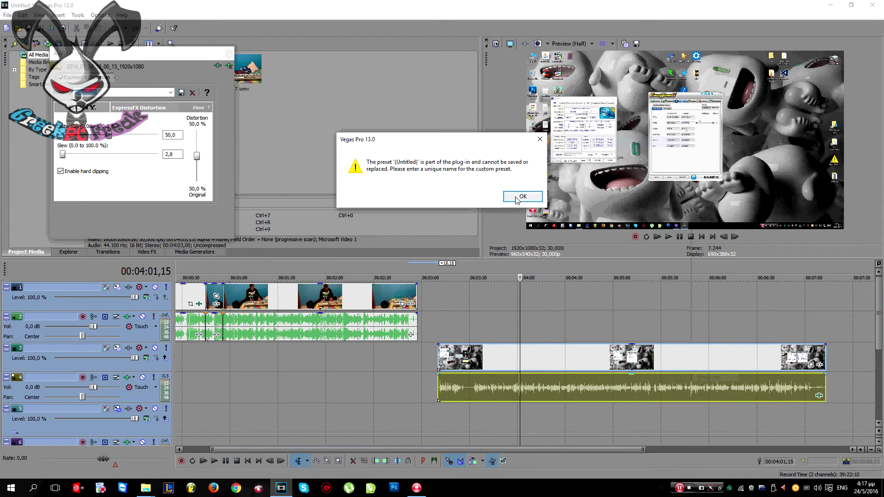
left_click(519, 195)
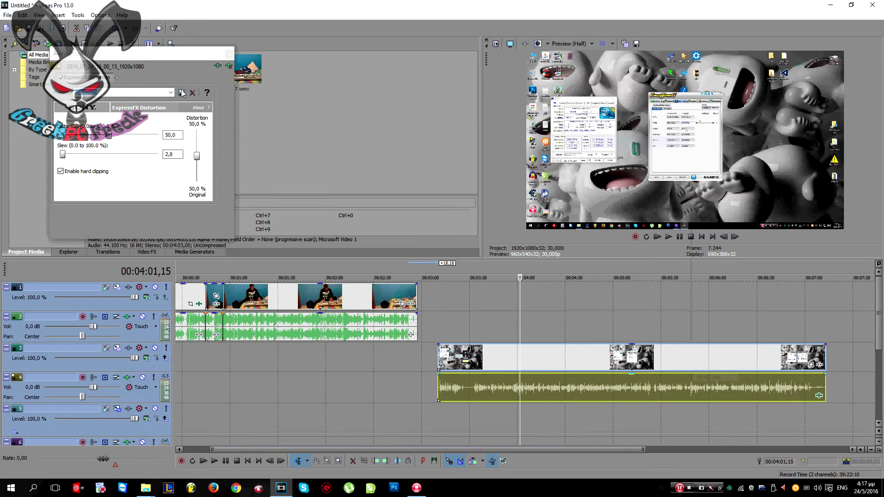
left_click(128, 95)
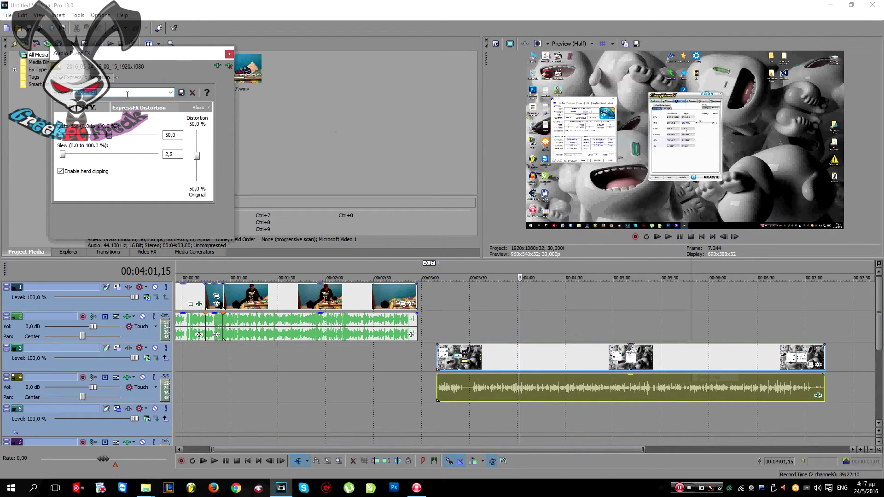
left_click(229, 56)
Step: Move the background clip and its audio on tracks 3 and 4 to start where the Video 7.wmv events end
left_click_drag(557, 449, 577, 449)
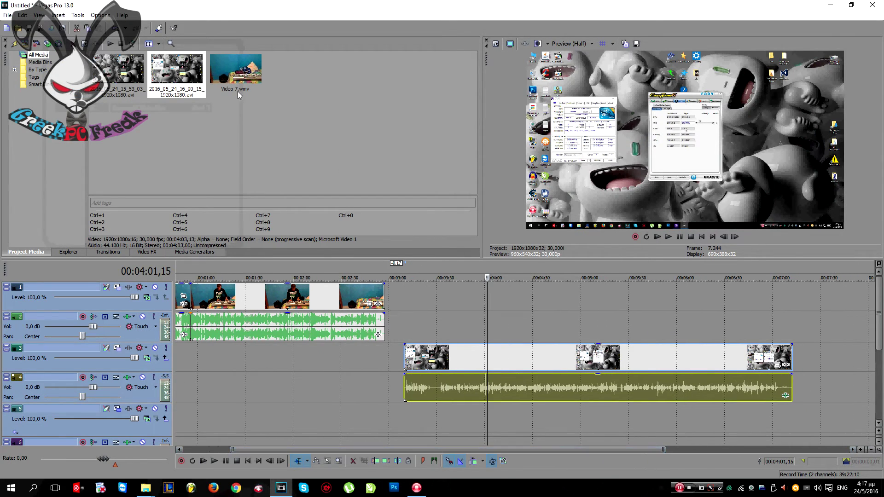
scroll(323, 341, "down", 3)
left_click(385, 363)
left_click_drag(386, 362, 380, 362)
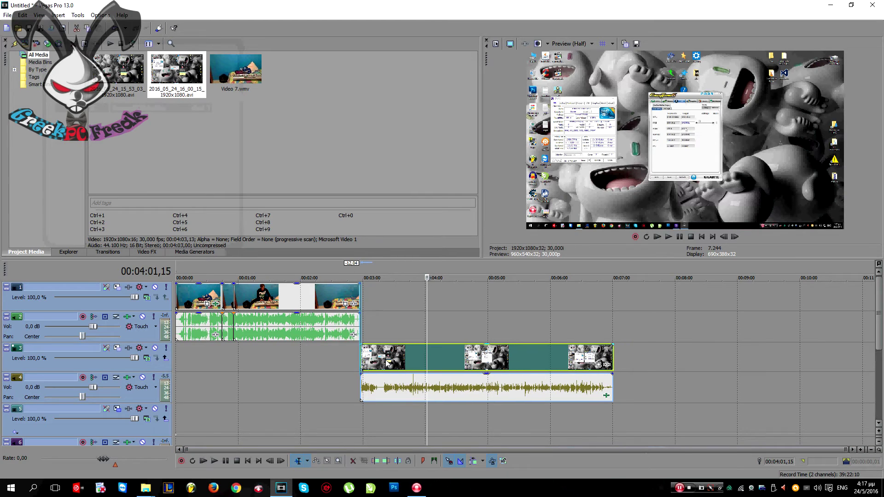
Step: Open Render As, select the SONY +gpu1920x1080-30p template under Sony AVC/MVC, and open its custom settings
left_click(7, 15)
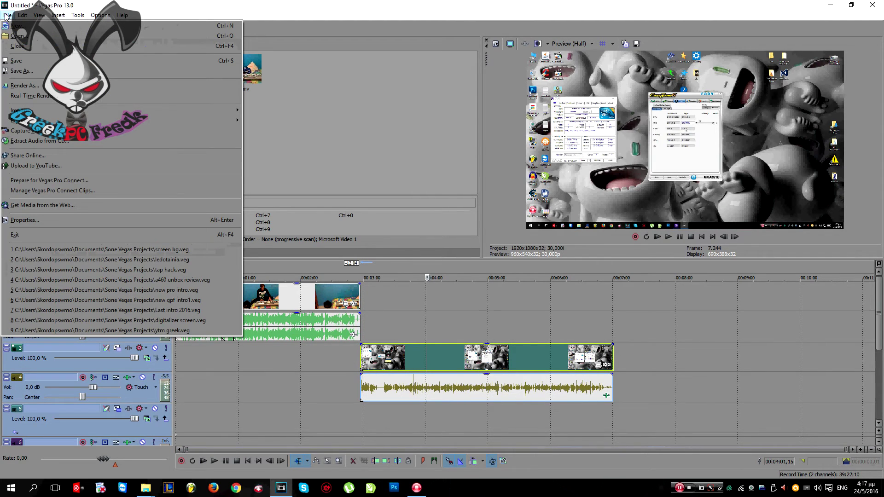
left_click(25, 86)
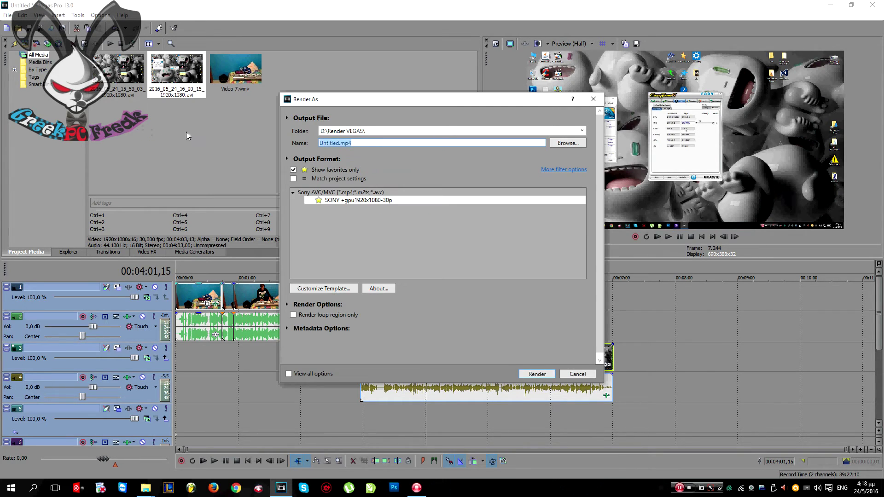
left_click(374, 201)
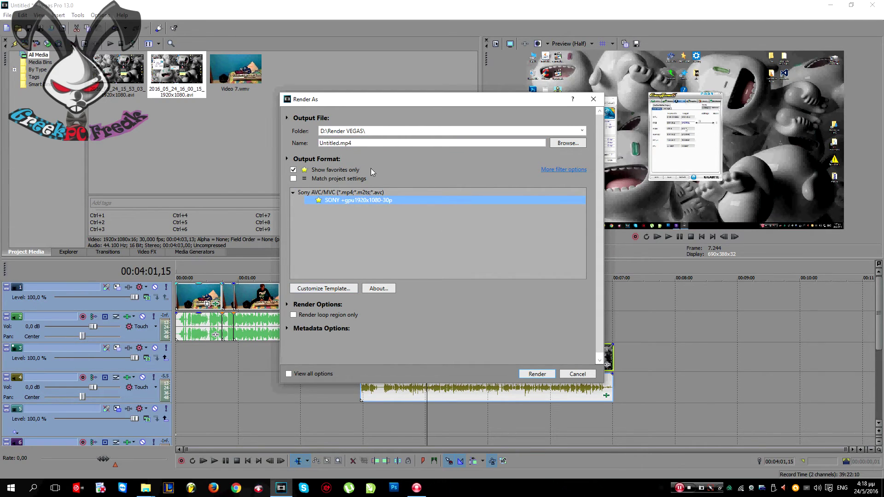
left_click(343, 289)
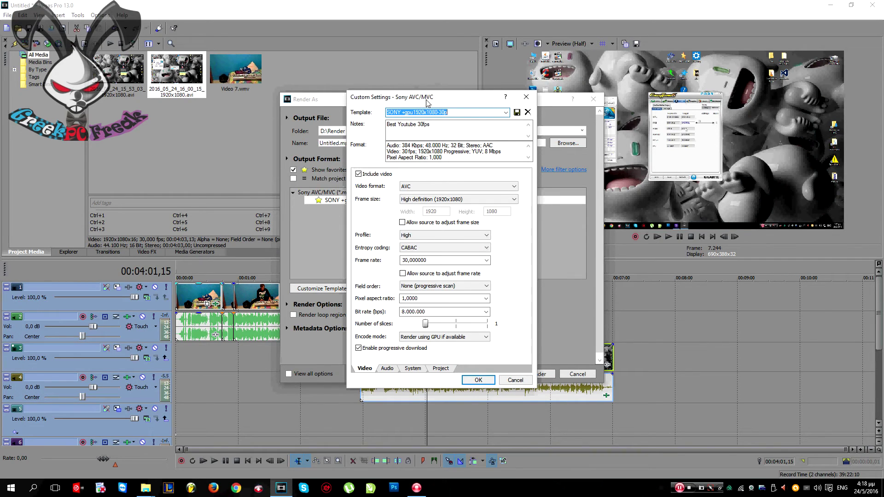
Step: Review the template's frame size, profile, entropy coding, frame rate options and pixel aspect ratio
left_click_drag(427, 100, 400, 132)
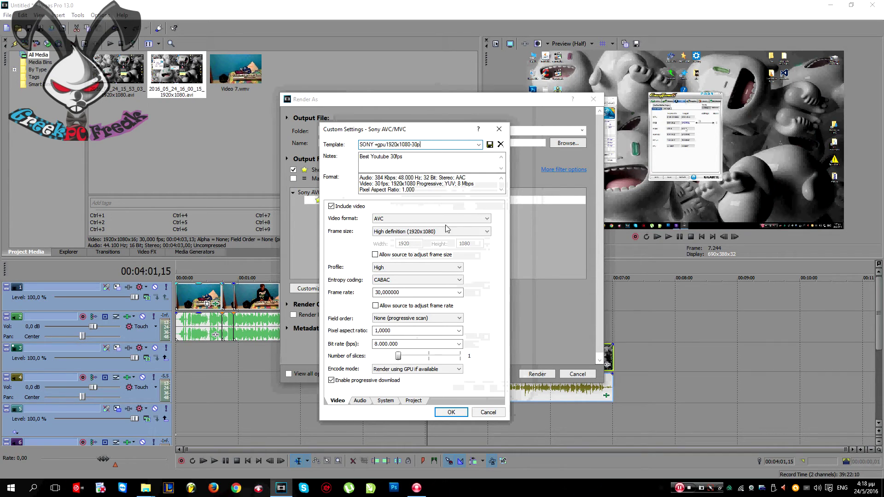
left_click(412, 232)
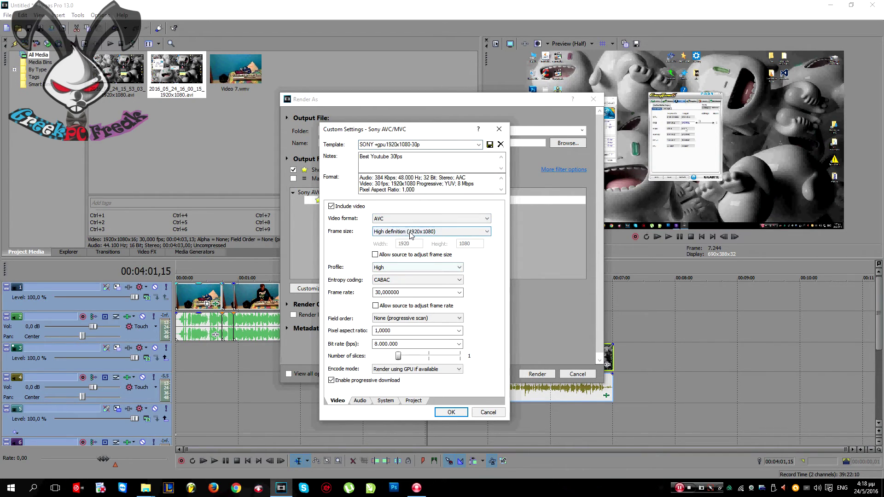
left_click(412, 232)
left_click(397, 270)
left_click(398, 275)
left_click(395, 280)
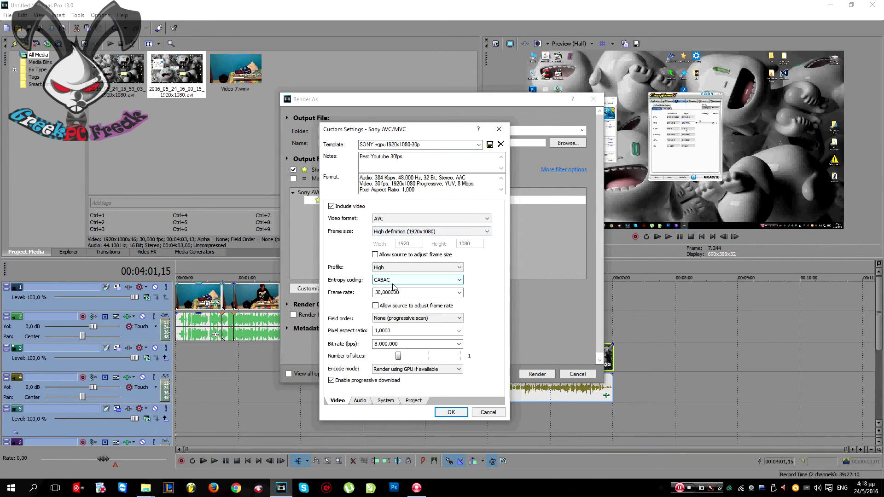
left_click(395, 286)
left_click(459, 295)
left_click(459, 293)
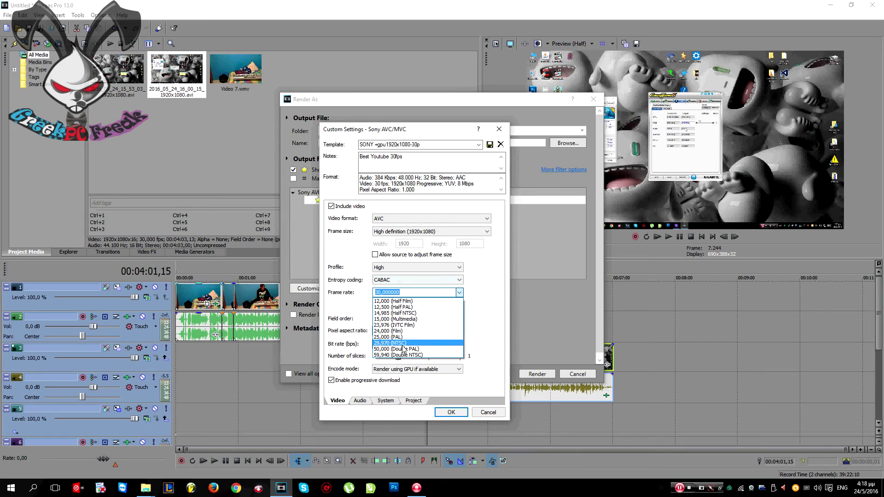
left_click(501, 302)
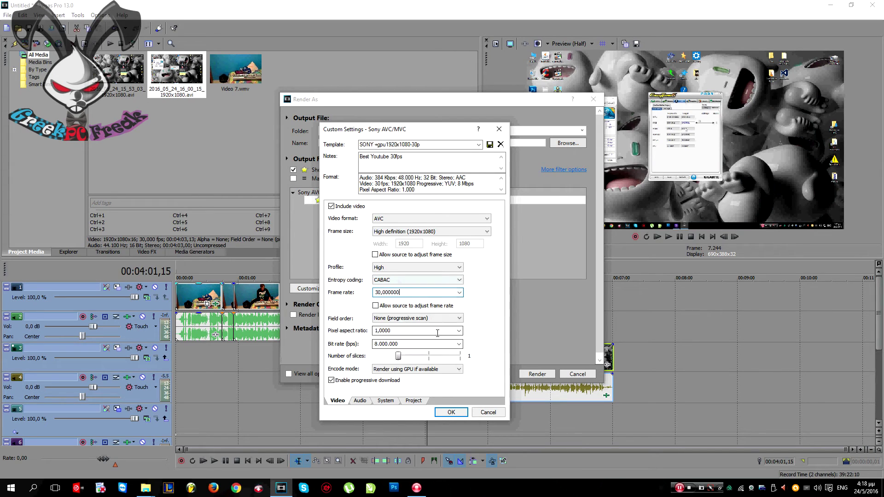
key("Tab")
key("Tab")
key("Tab")
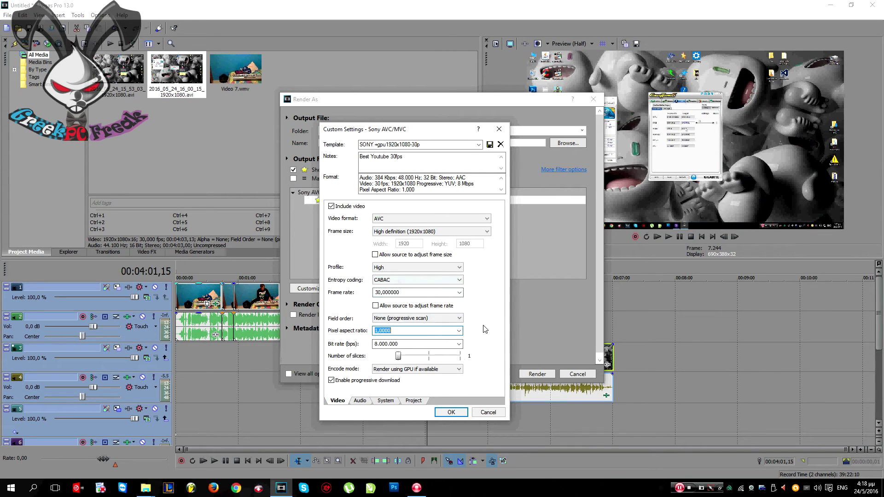
Step: Examine the available video bit rates and encode modes in the custom render settings without changing them
left_click(406, 345)
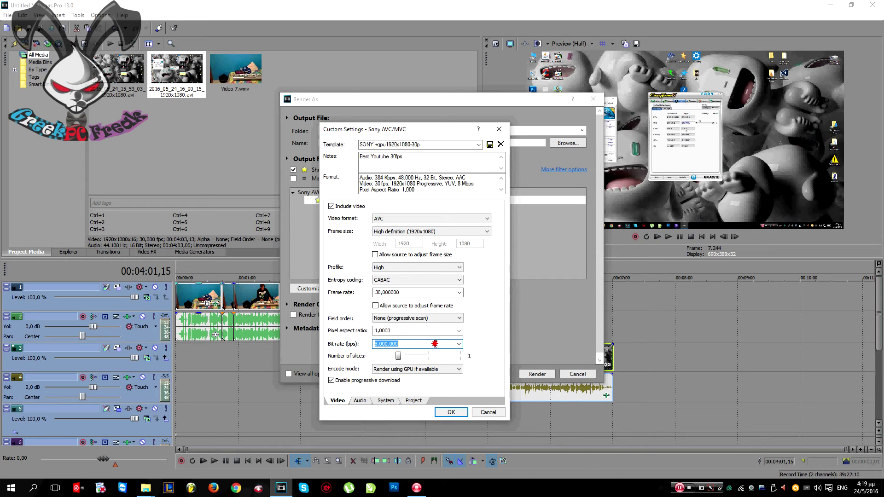
left_click(436, 344)
left_click(459, 344)
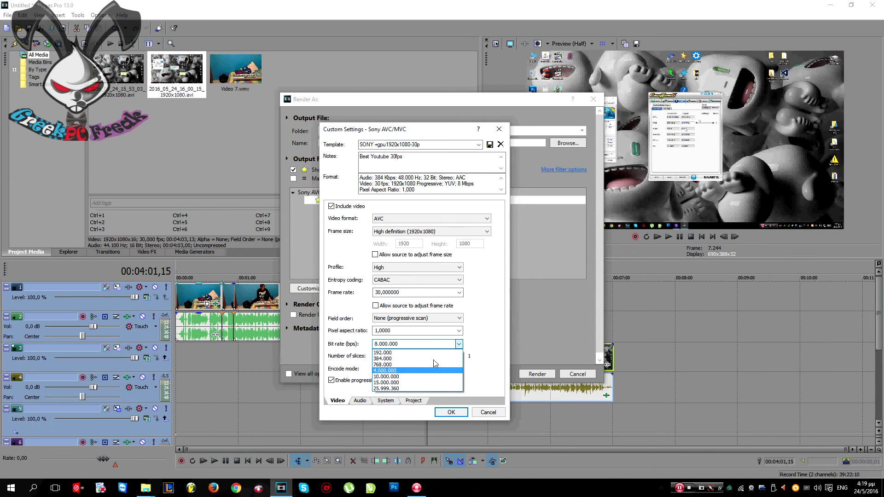
left_click(383, 347)
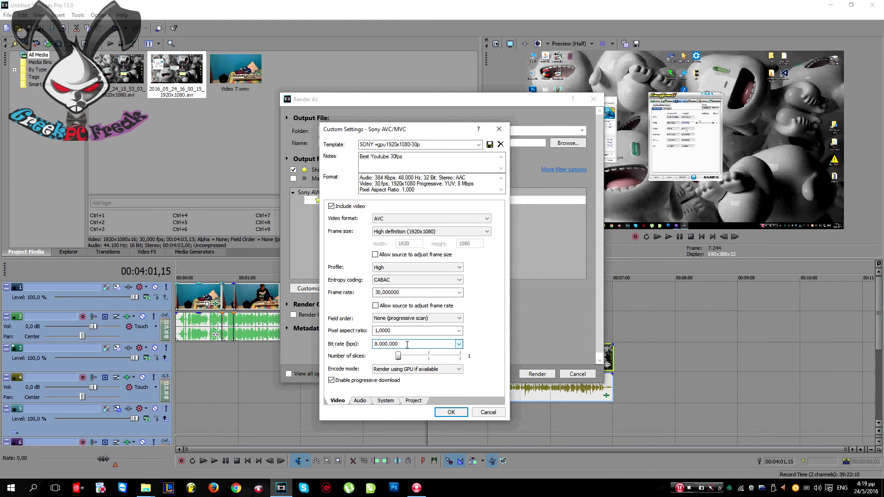
left_click(459, 345)
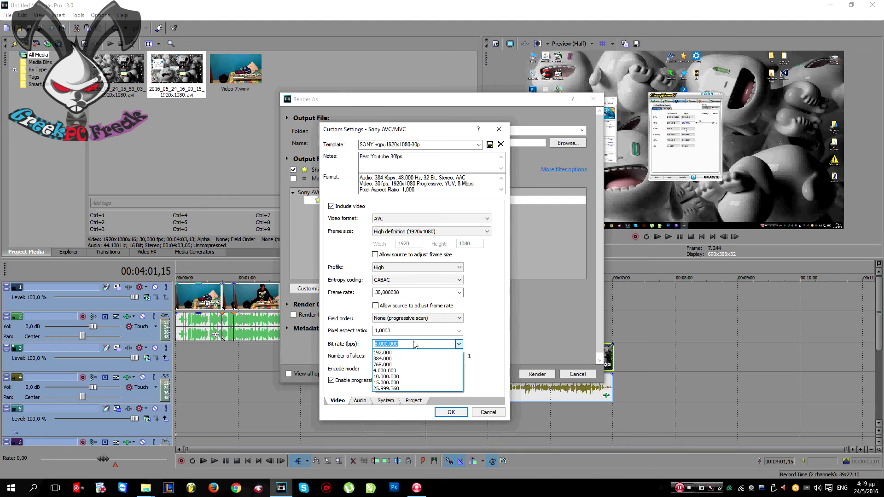
left_click(484, 341)
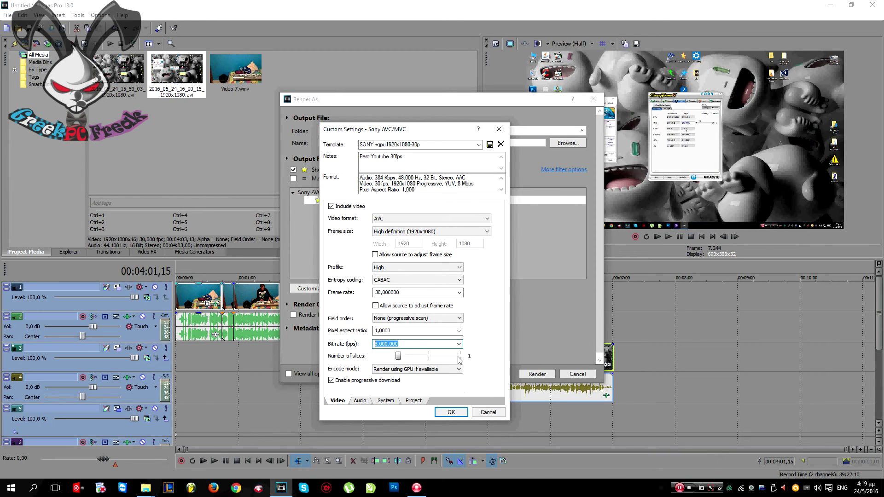
left_click(412, 370)
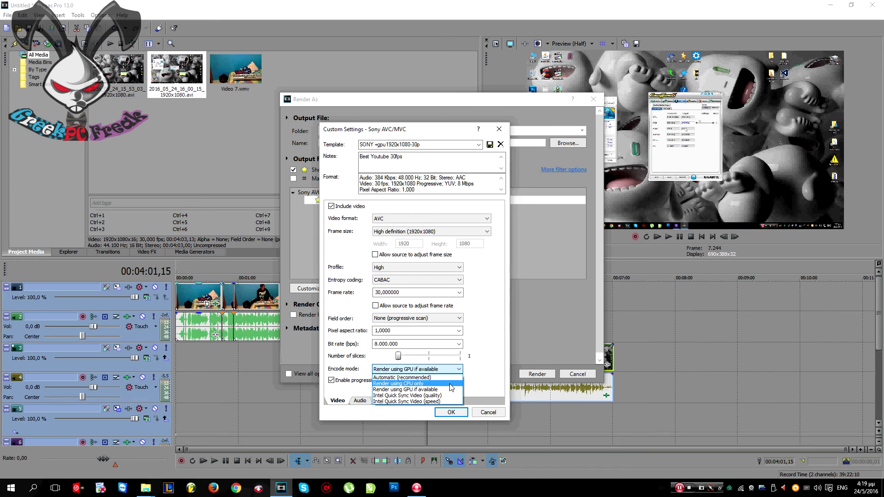
left_click(483, 367)
Step: Enter tel as the template name, view the audio settings, and accept the custom settings dialog
left_click(432, 145)
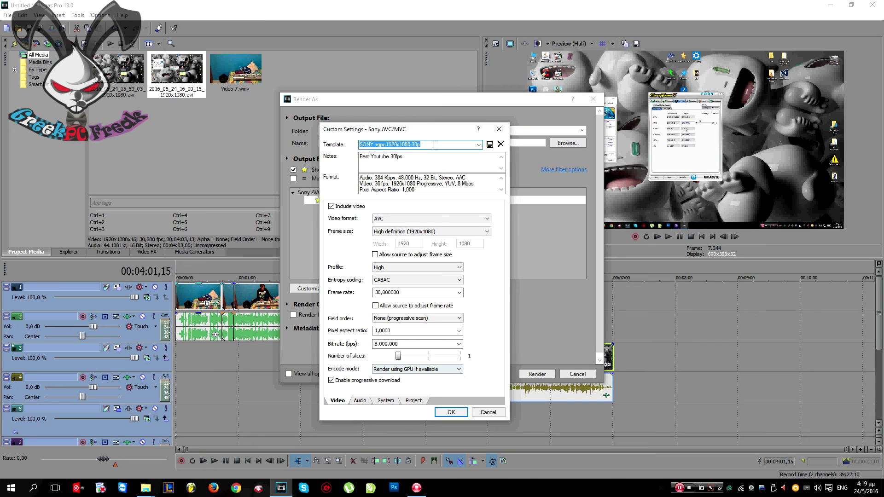
type("tel")
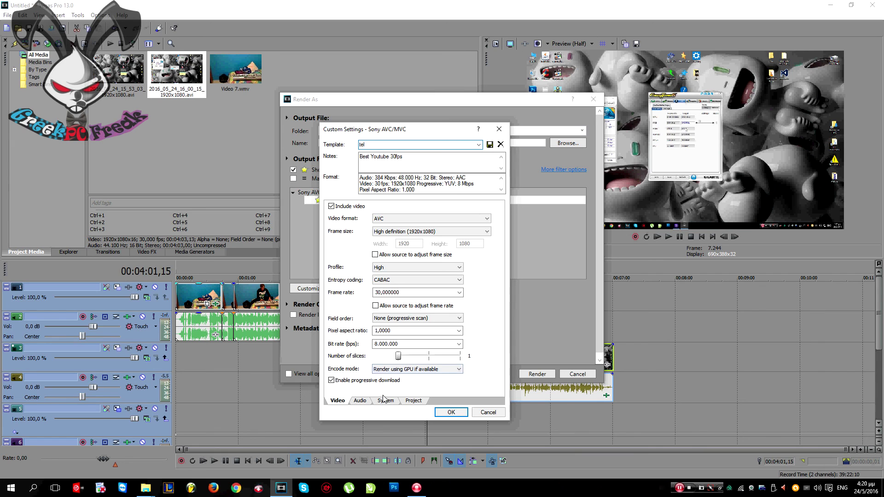
left_click(359, 402)
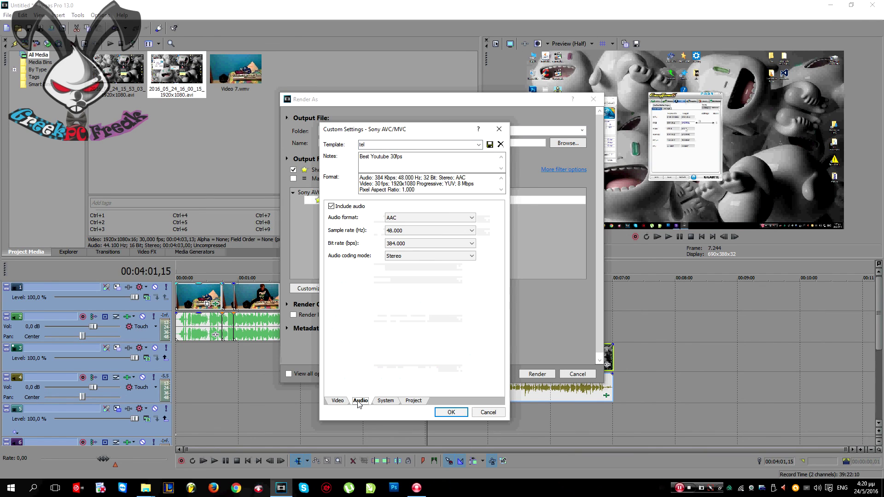
left_click(451, 412)
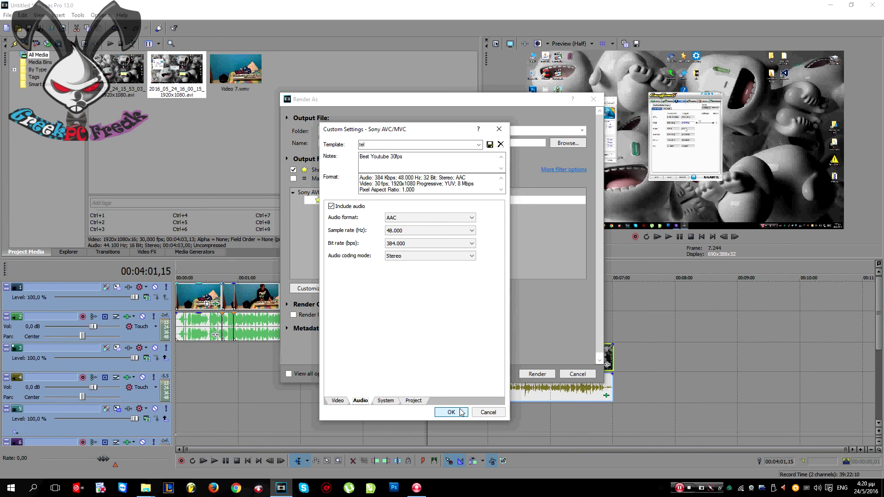
Step: Leave Render As without rendering and close Vegas Pro
left_click(576, 375)
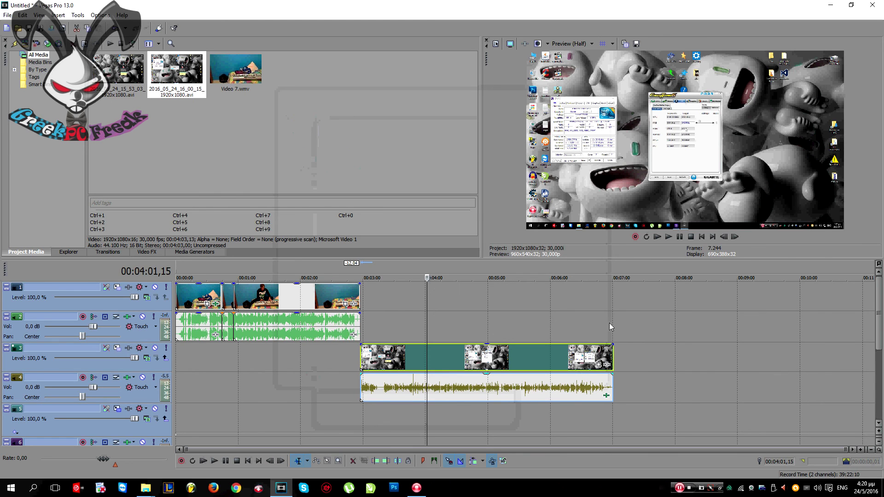
left_click(873, 5)
left_click(449, 196)
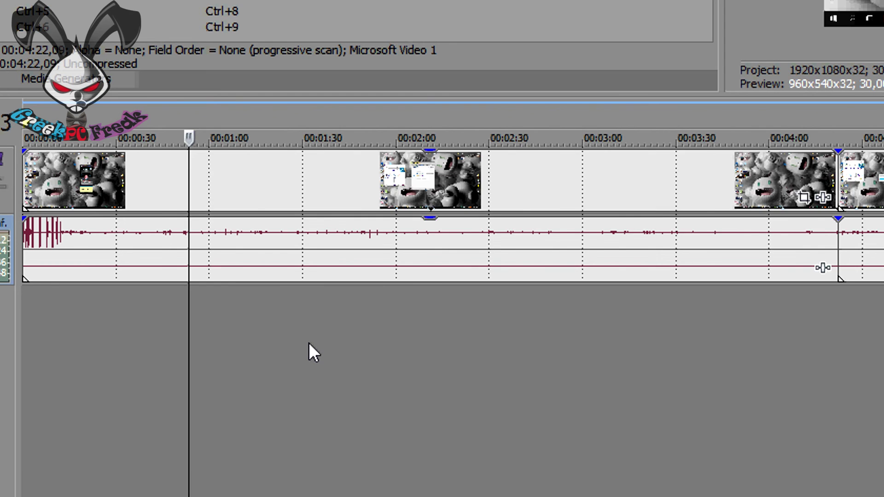
Step: Set the channels of the first screen recording's audio event to Left Only
scroll(309, 342, "up", 3)
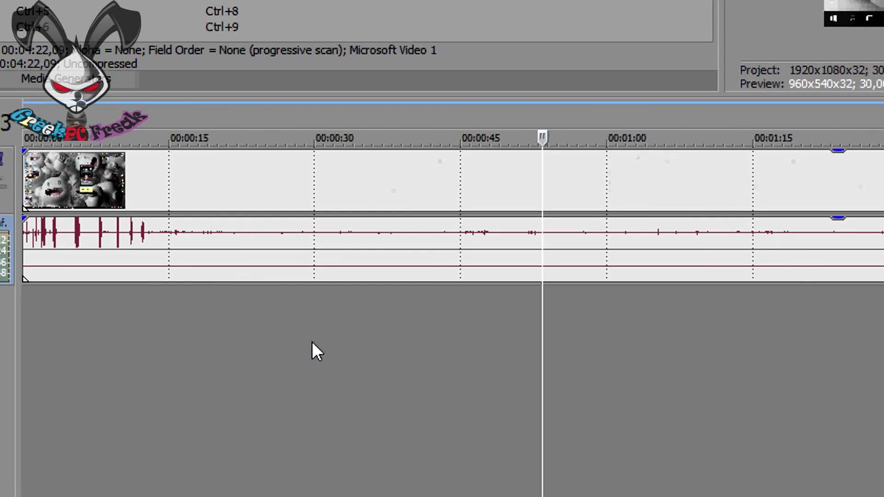
scroll(311, 341, "up", 2)
left_click(552, 235)
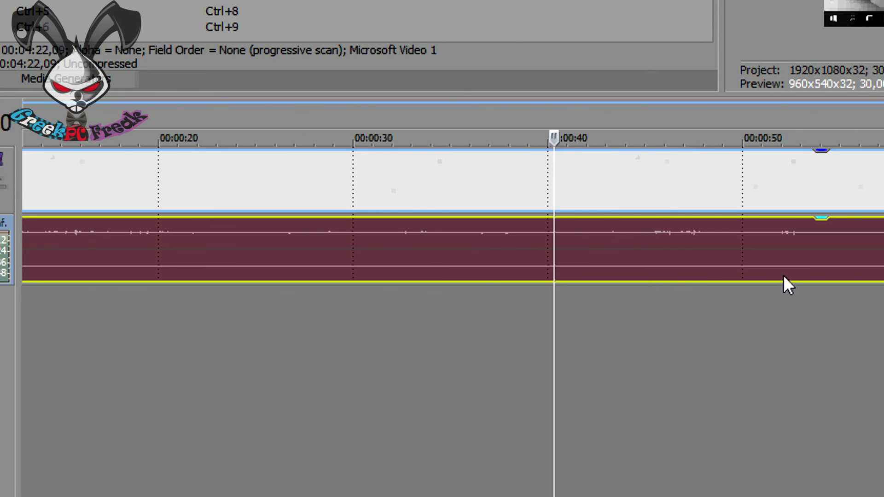
scroll(783, 276, "down", 4)
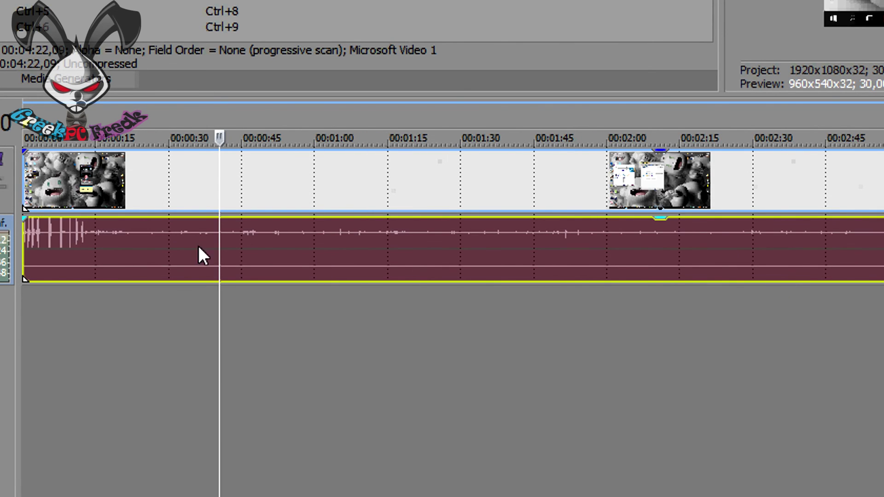
right_click(224, 251)
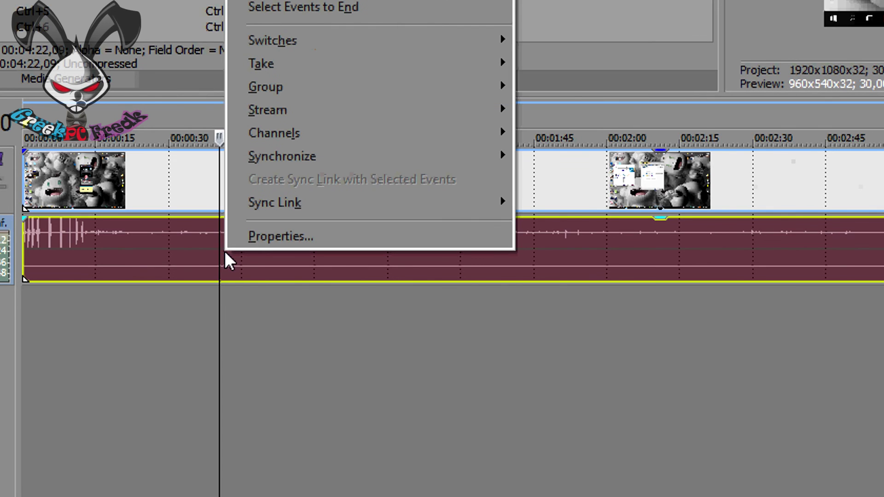
mouse_move(347, 114)
mouse_move(373, 134)
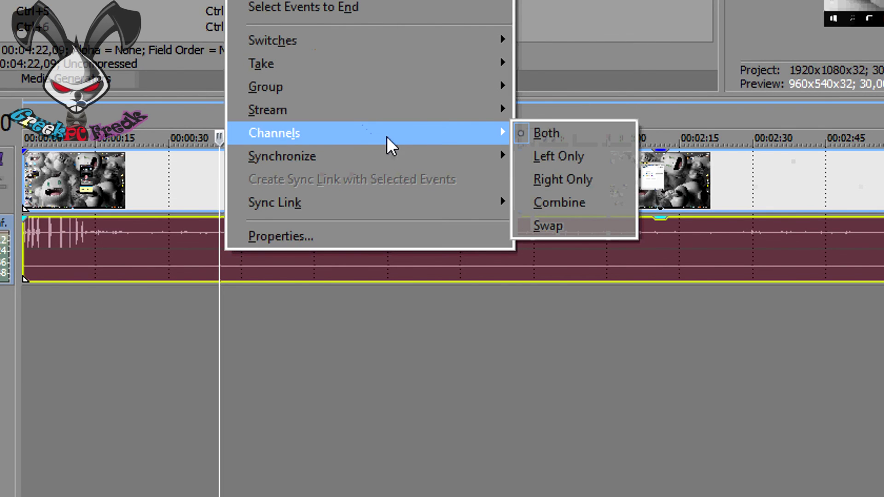
left_click(587, 157)
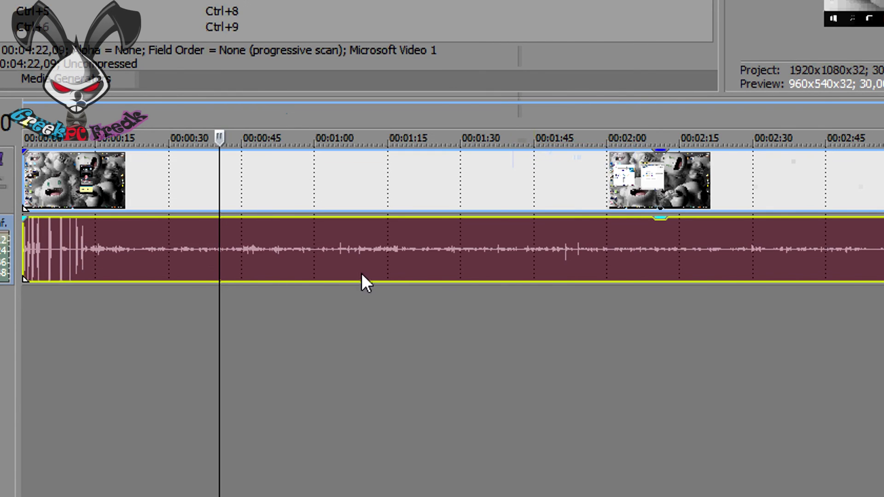